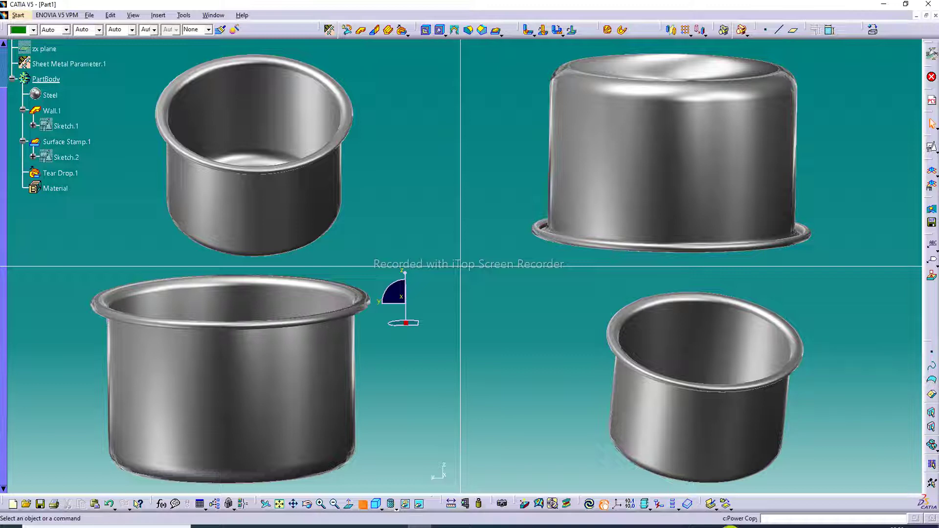
click(411, 527)
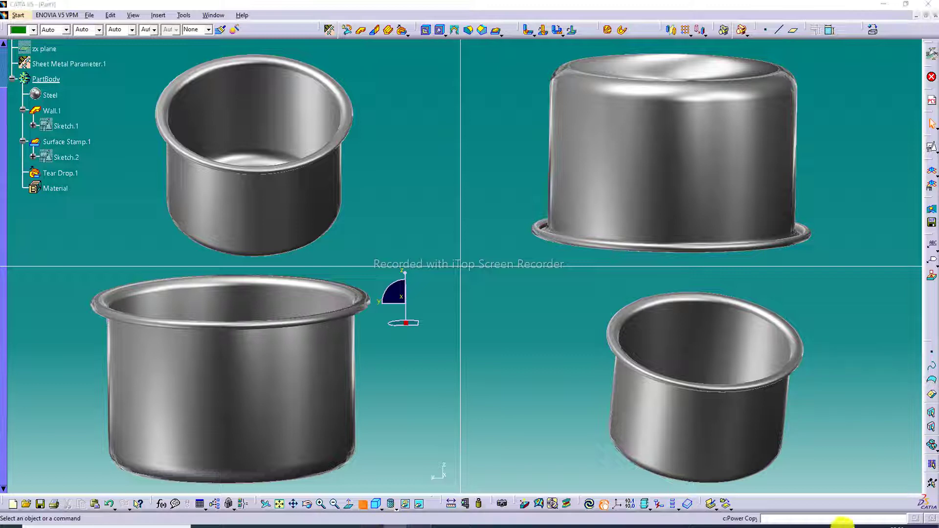
click(914, 511)
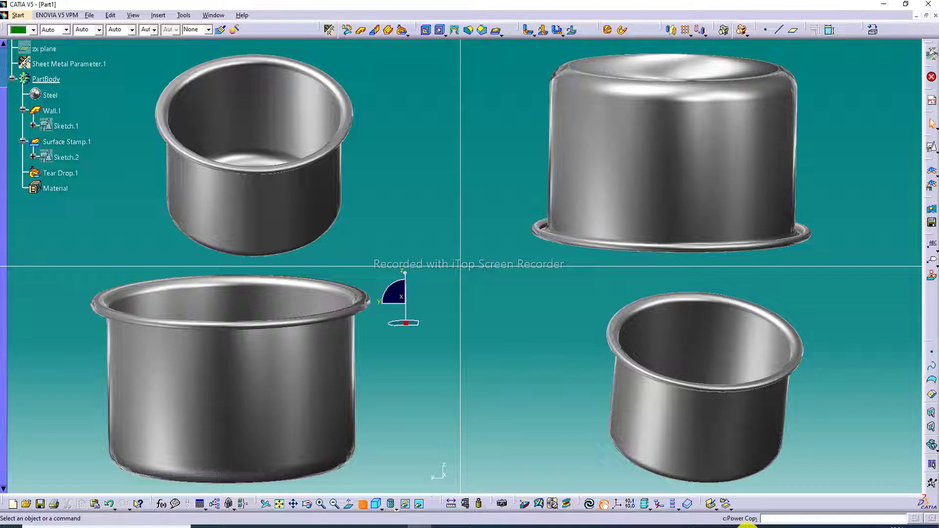
click(379, 509)
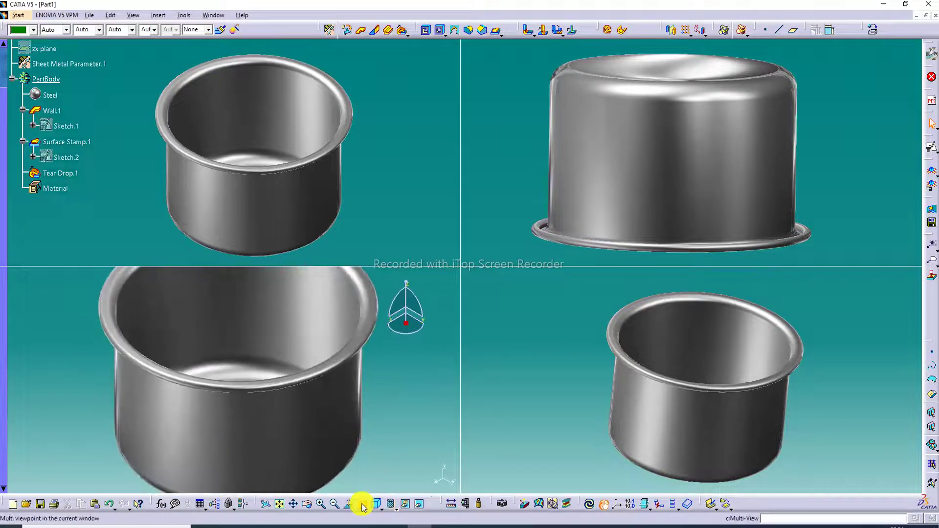
Switch from the four-view layout to a single view and examine the finished pot's rim, interior and base from several angles.
click(361, 507)
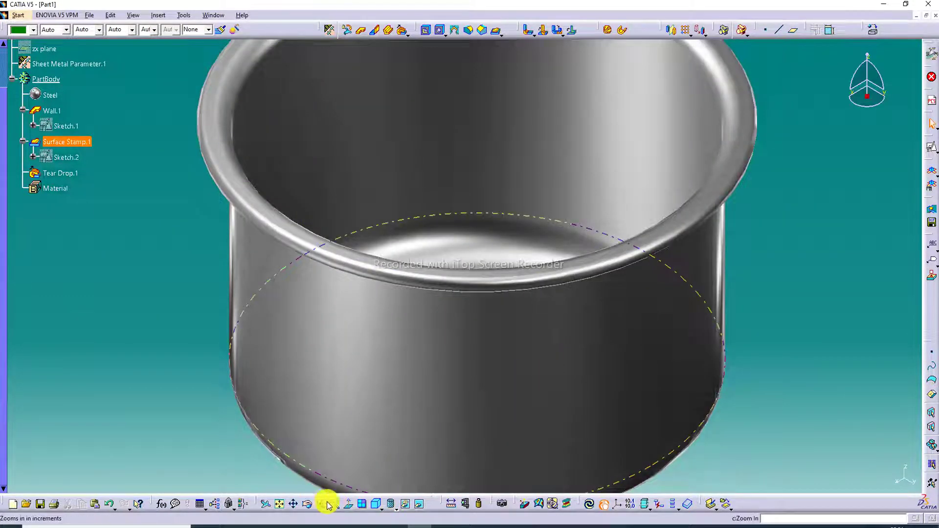
click(334, 503)
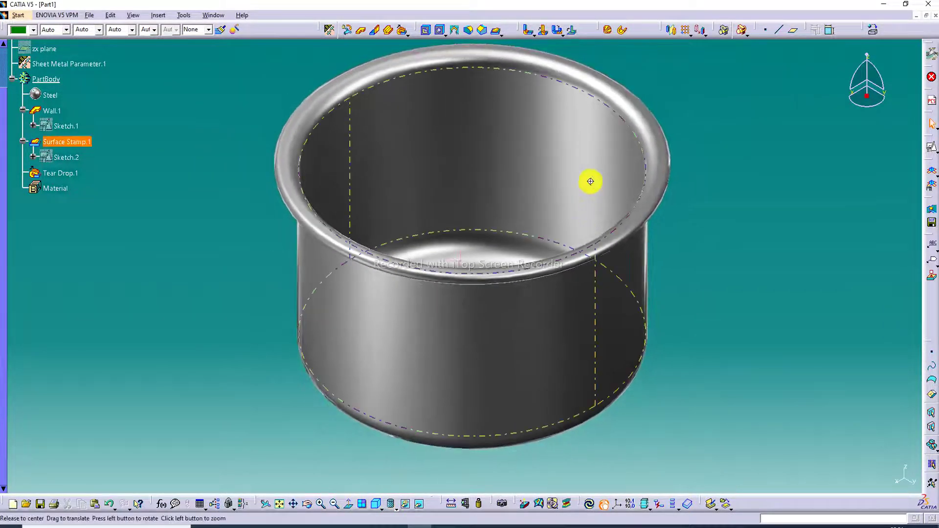
middle_drag(590, 181, 643, 119)
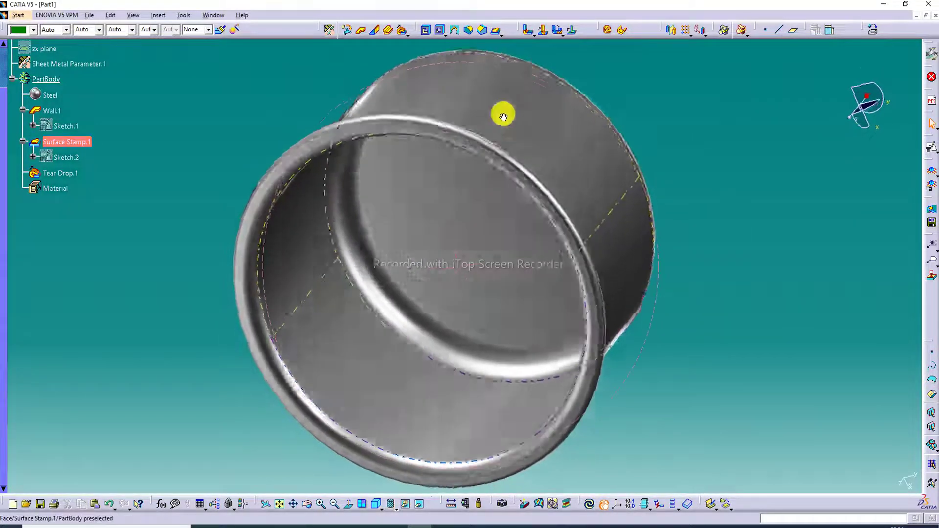
middle_drag(503, 117, 612, 17)
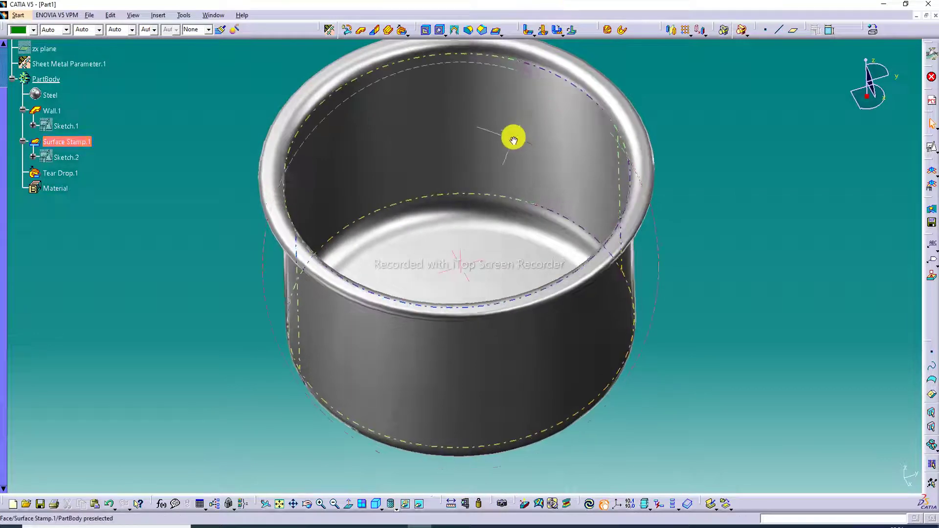
middle_drag(513, 141, 538, 46)
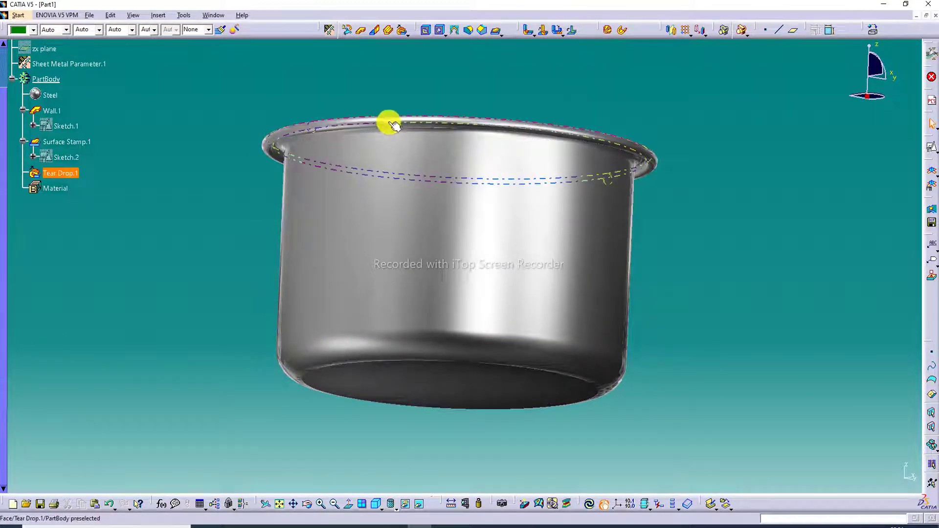
middle_drag(341, 122, 352, 176)
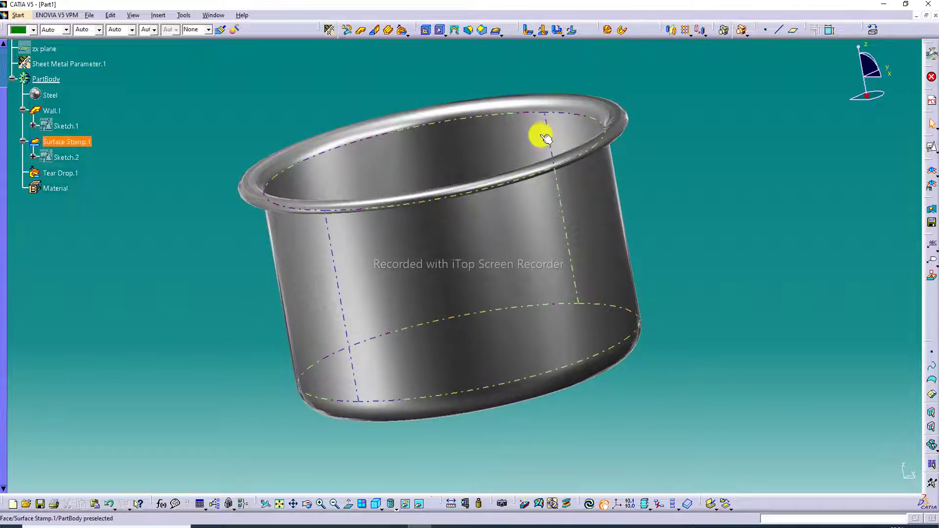
mouse_move(539, 132)
middle_down()
mouse_move(548, 219)
mouse_move(543, 141)
middle_up()
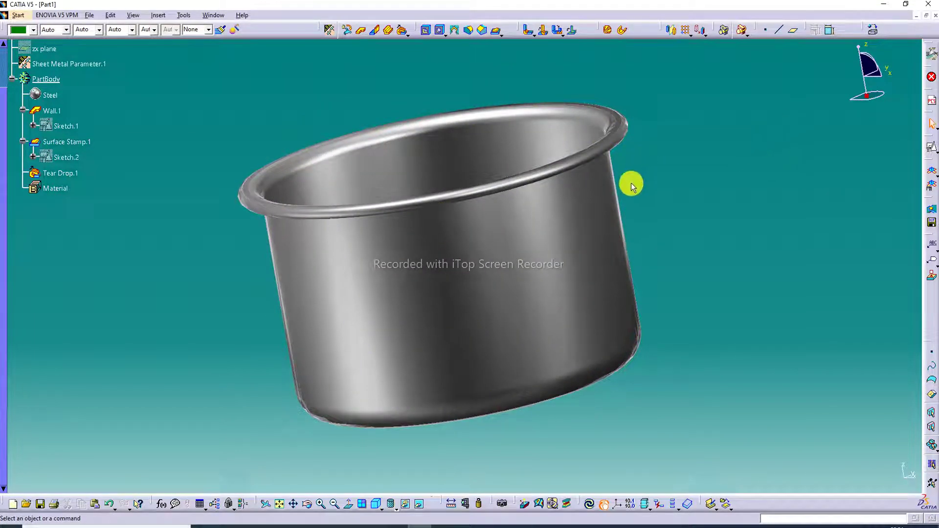
middle_drag(629, 185, 611, 250)
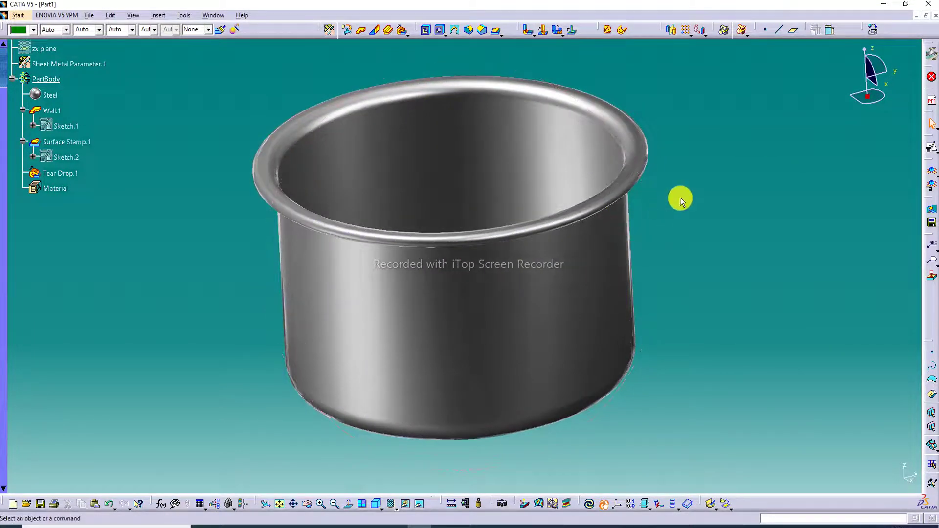
Close the finished pot part and create a new hybrid-design part in the Generative Sheetmetal Design workbench.
click(934, 17)
click(502, 287)
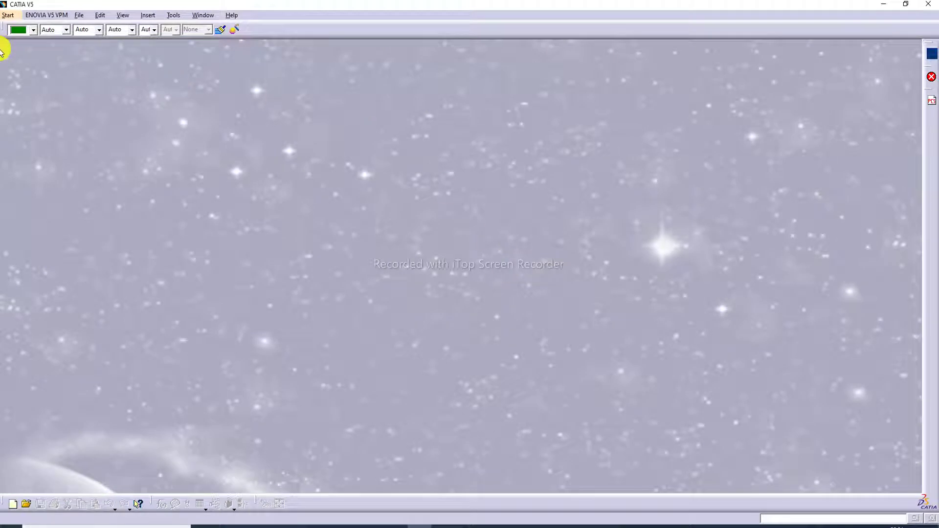
click(7, 14)
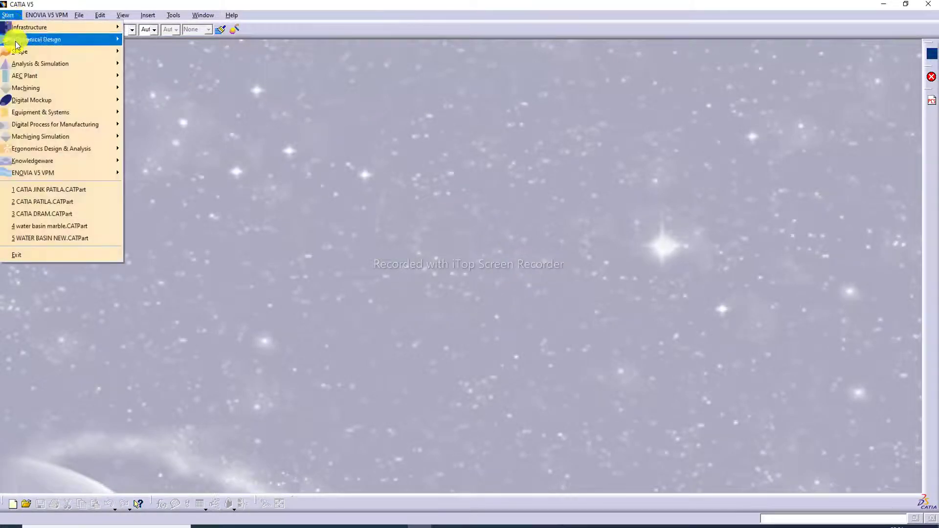
mouse_move(16, 43)
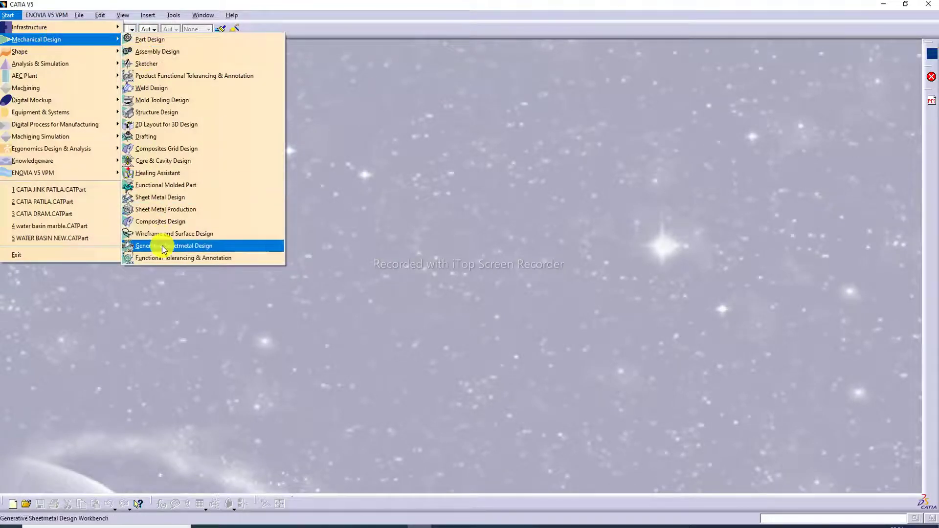
click(179, 247)
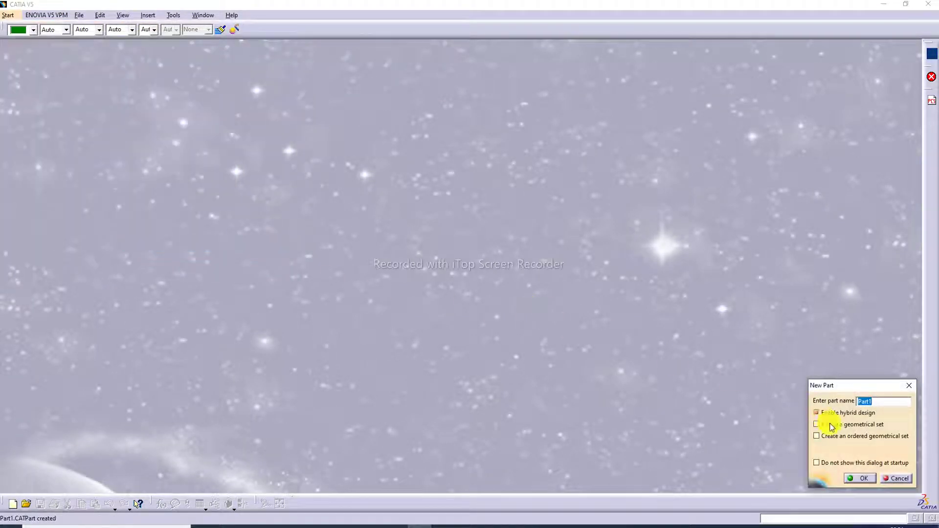
click(860, 479)
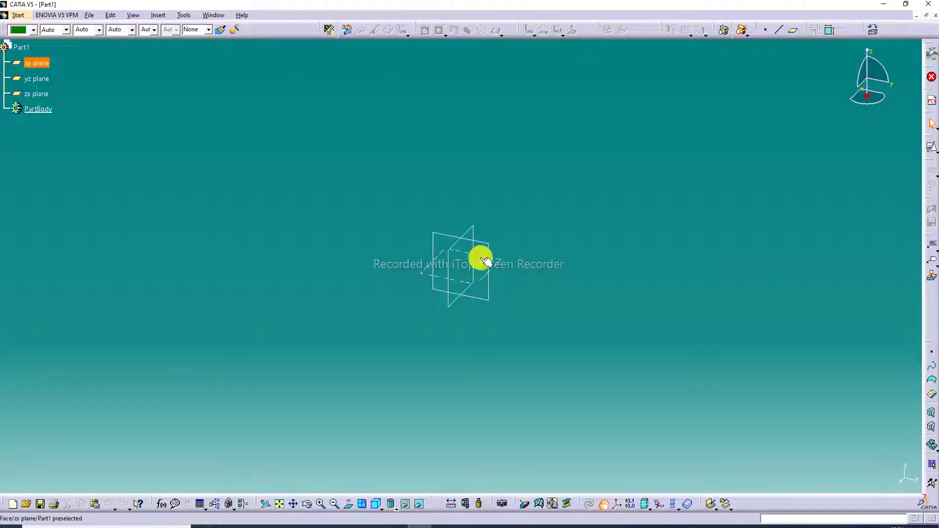
Create a positioned sketch on the xy plane with the axes swapped and the V direction reversed.
click(503, 264)
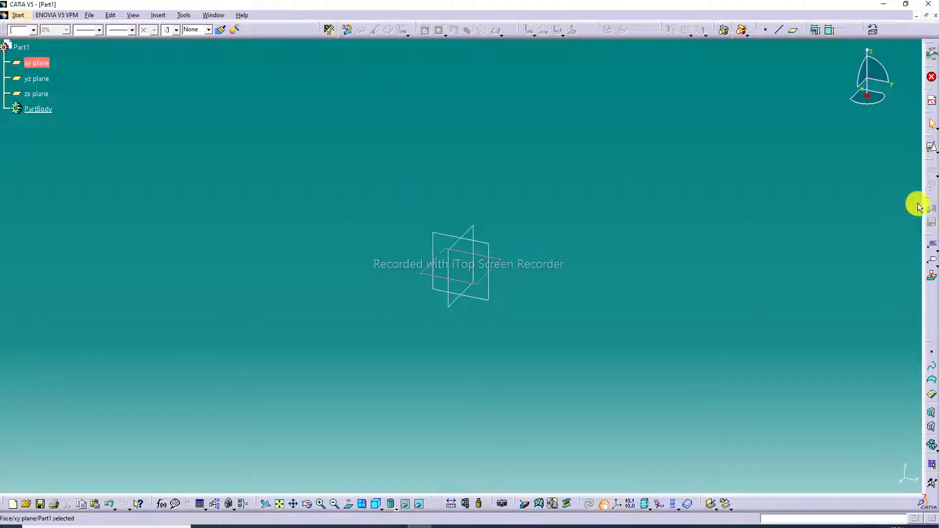
click(933, 149)
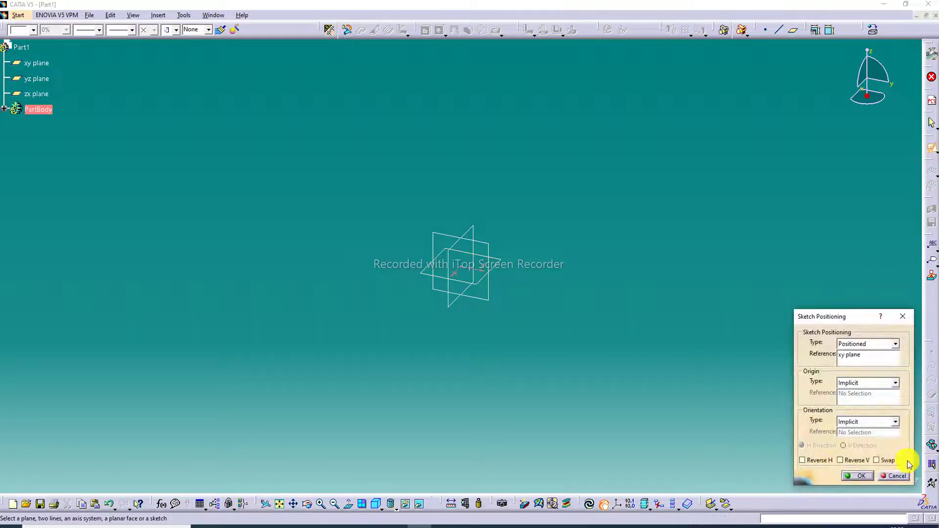
click(888, 461)
click(856, 460)
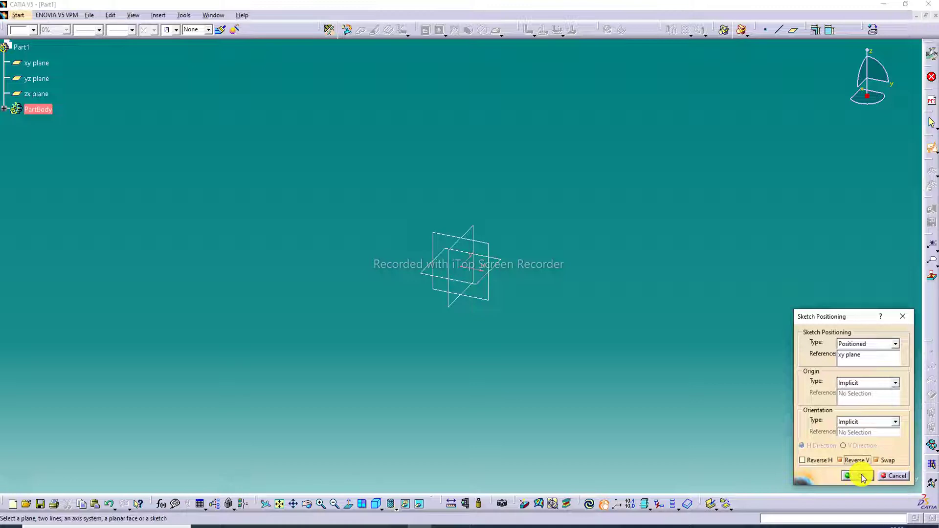
click(860, 477)
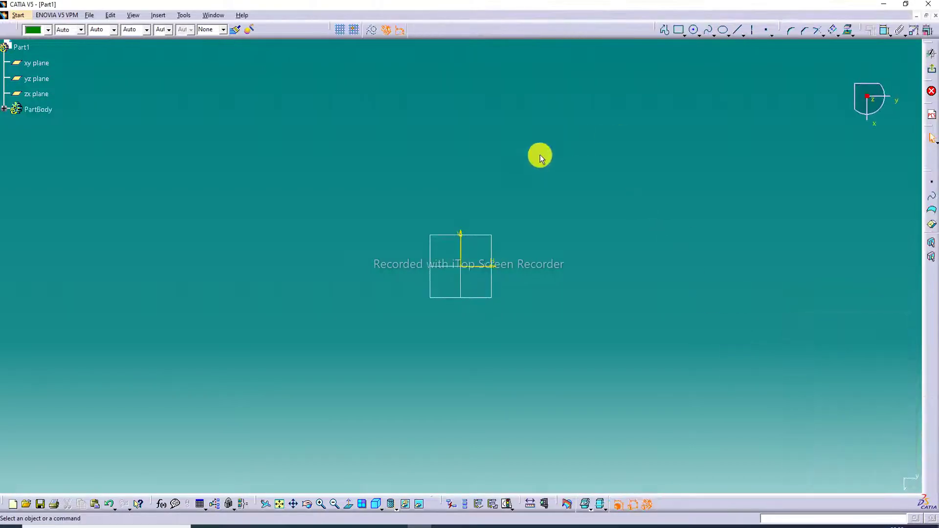
Draw a circle centred on the sketch origin with a radius of about 100 mm.
click(692, 30)
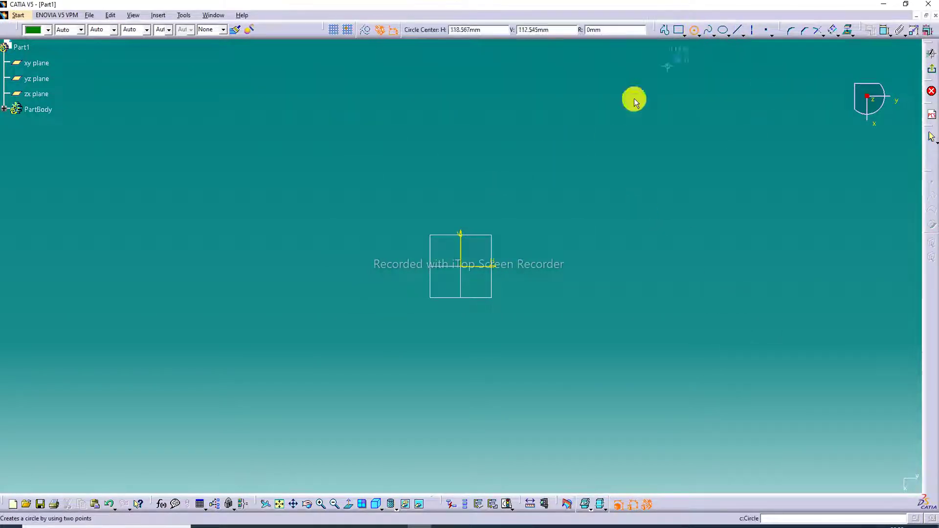
click(461, 266)
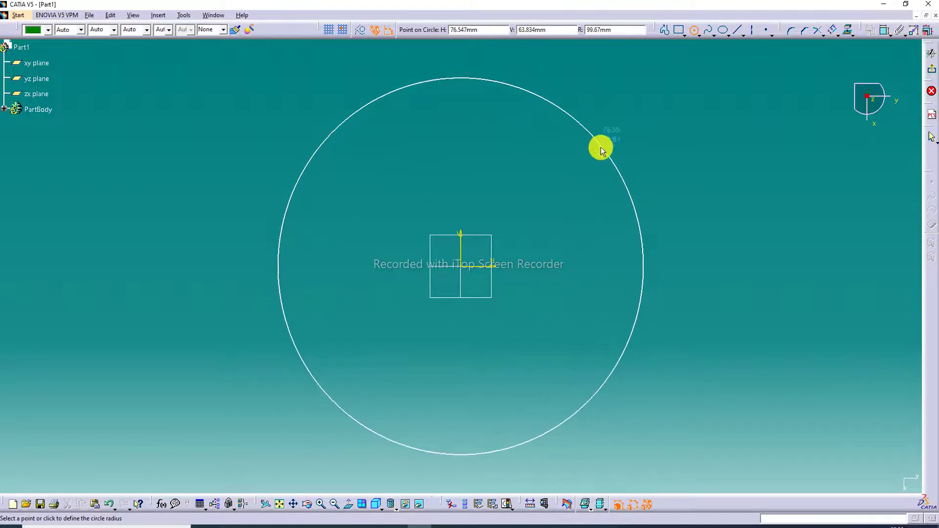
click(600, 147)
click(663, 127)
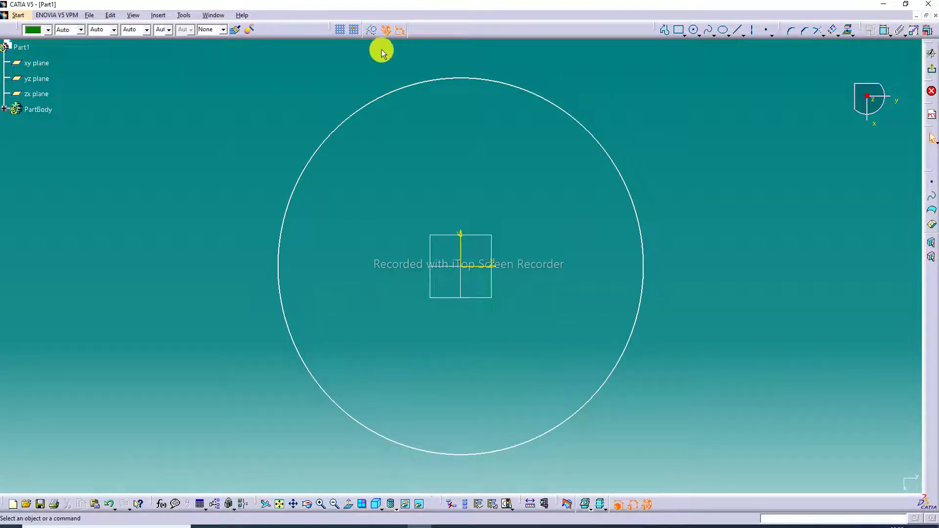
Add a diameter constraint to the circle and set it to 220 mm.
click(885, 31)
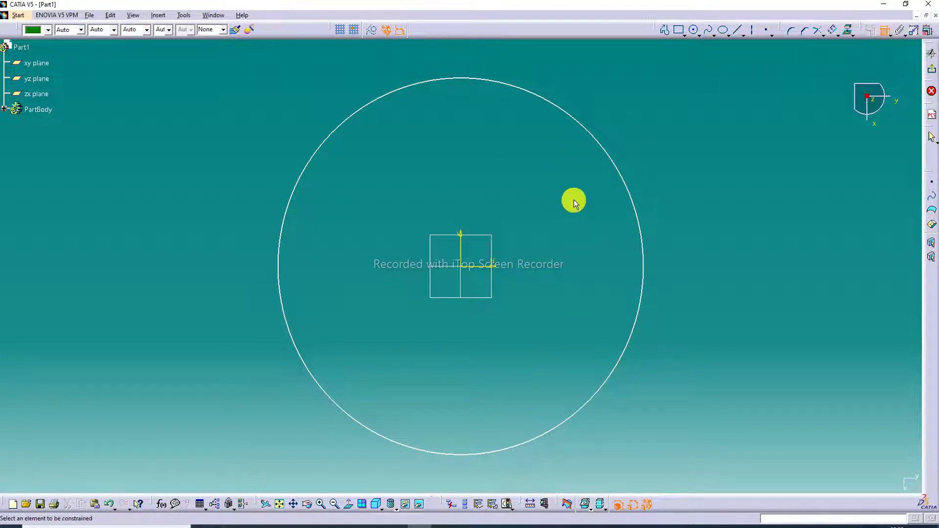
click(611, 164)
double_click(671, 137)
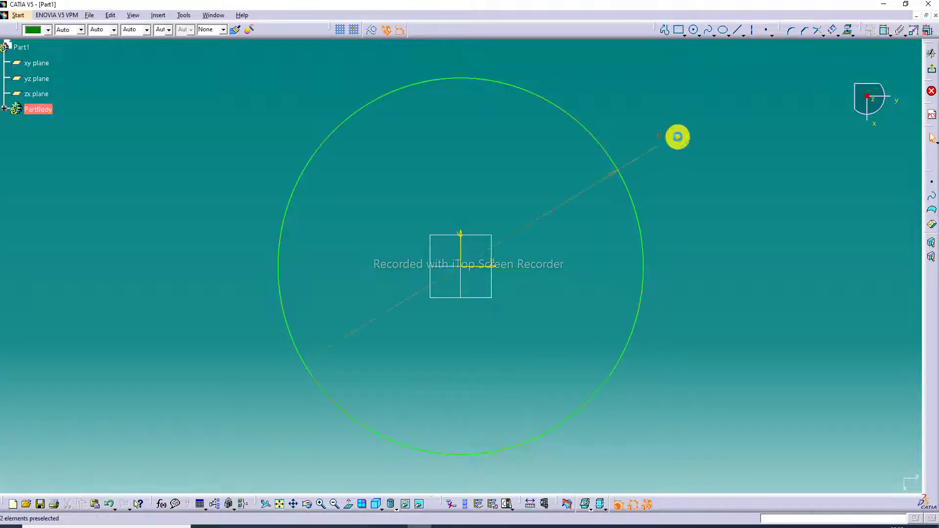
text(220)
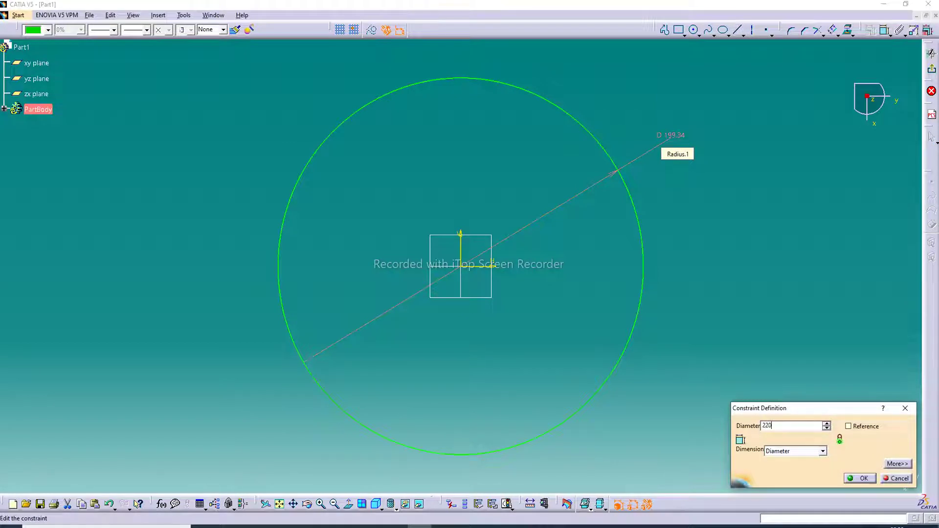
key(Return)
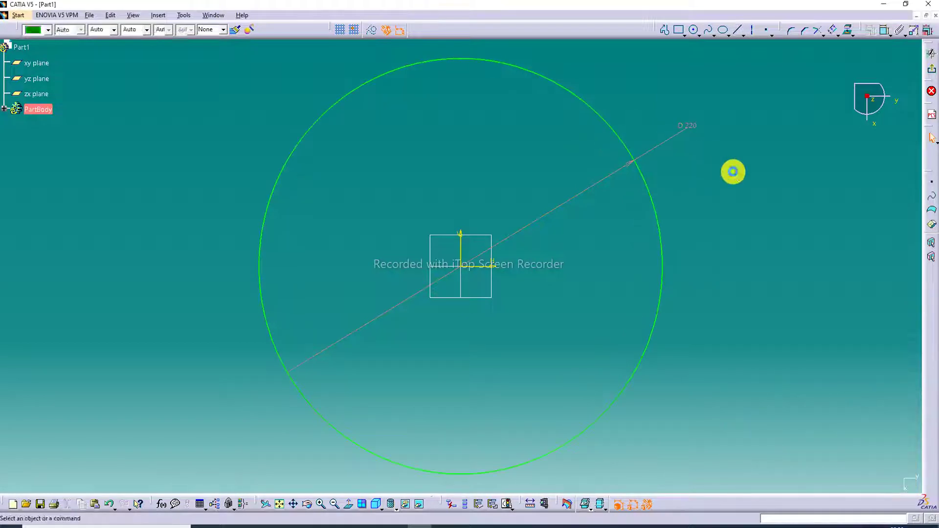
Set the circle's diameter to 230 mm and exit the sketch.
double_click(695, 130)
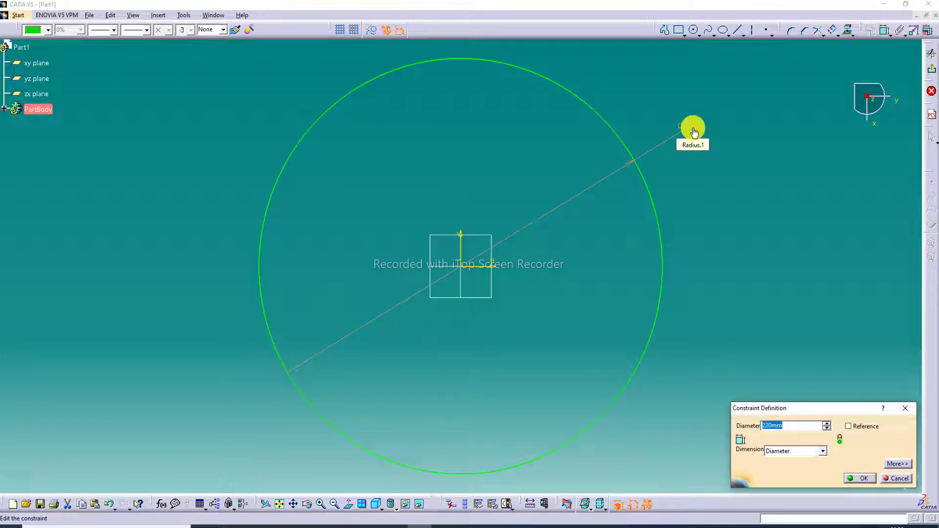
text(230)
key(Return)
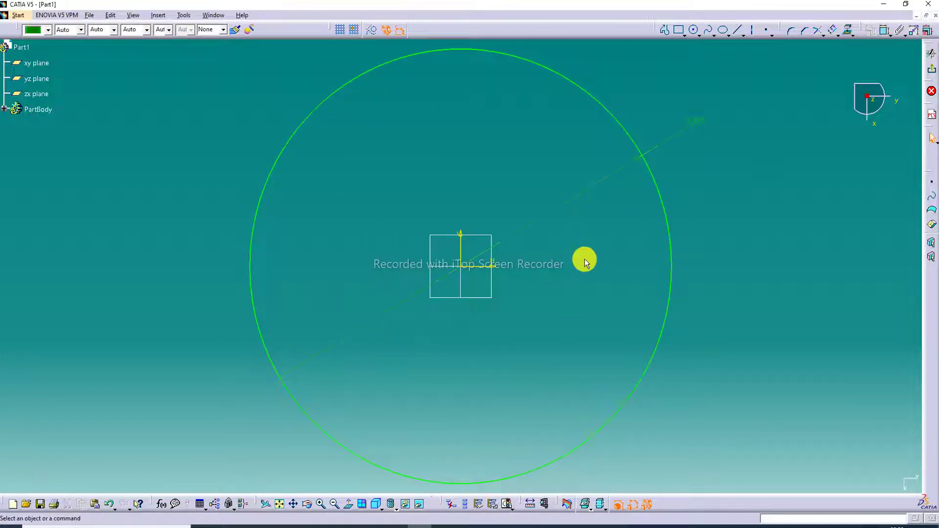
middle_drag(591, 209, 624, 207)
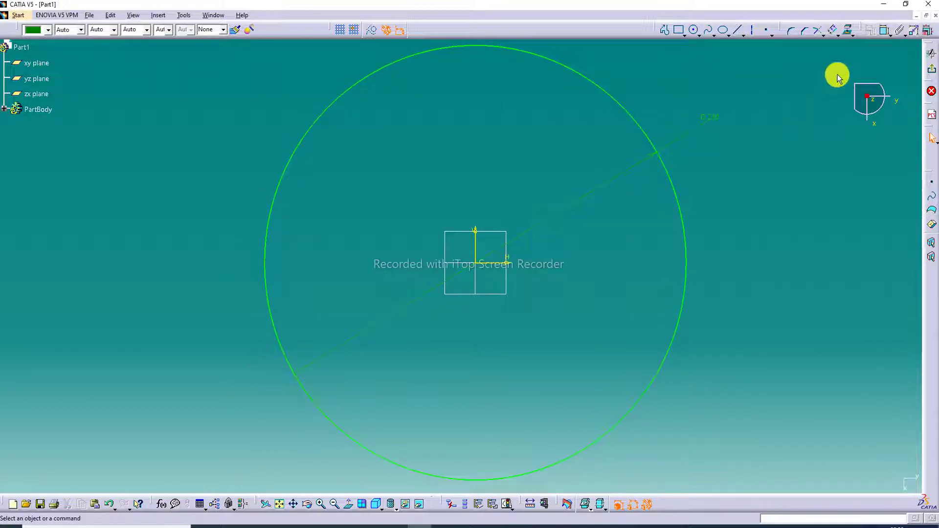
click(931, 53)
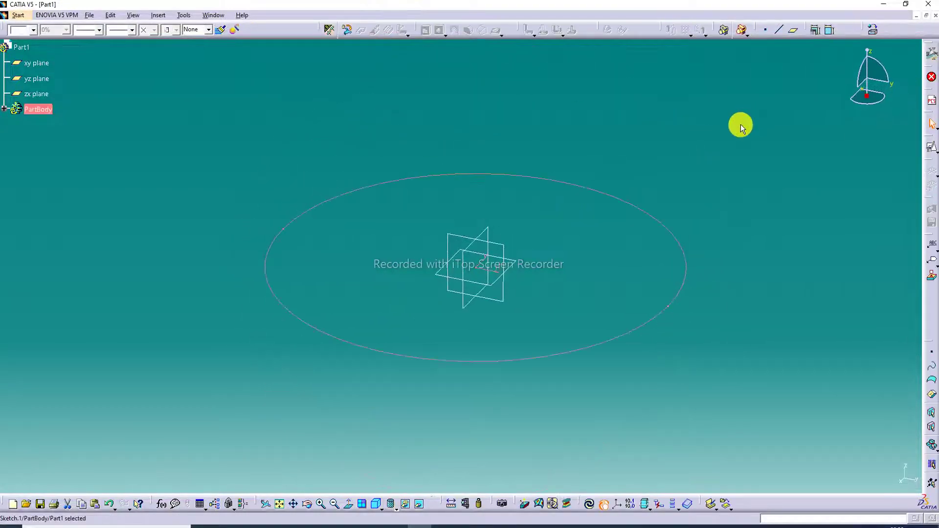
click(660, 163)
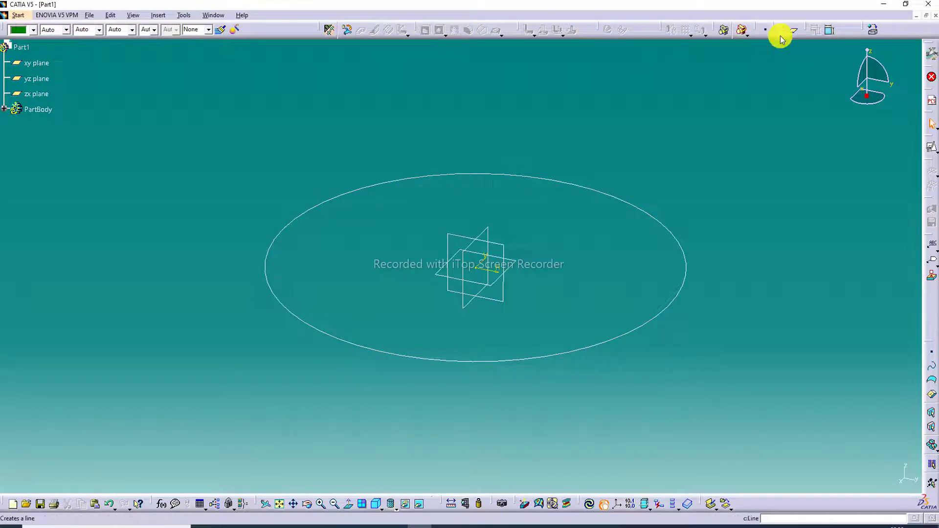
Define the sheet metal parameters with a thickness of 1 mm and a default bend radius of 4 mm.
click(330, 35)
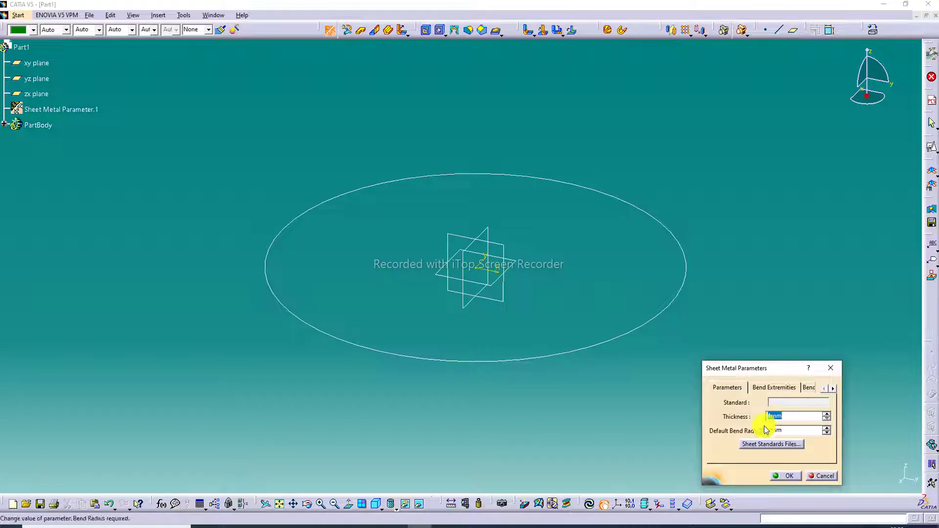
double_click(786, 416)
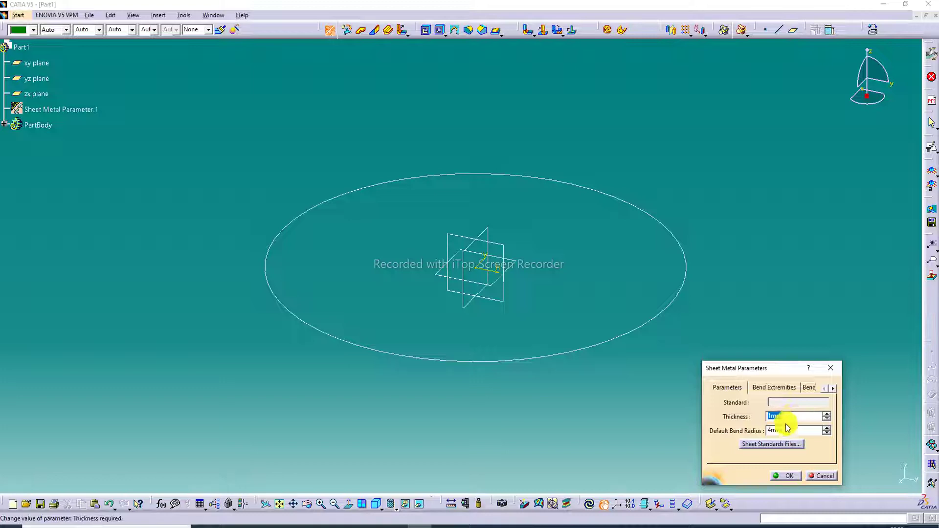
click(785, 475)
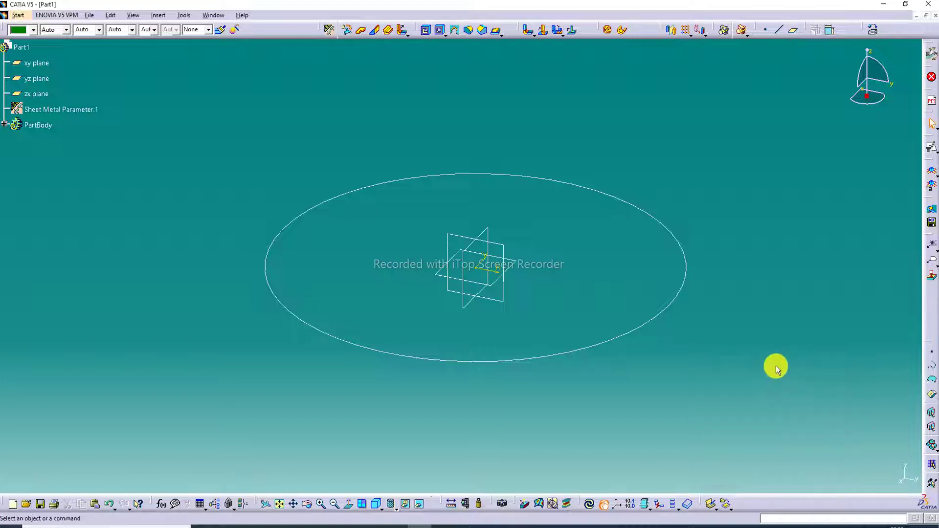
Create a sheet metal wall from the 230 mm circle sketch with its material side inverted.
click(360, 32)
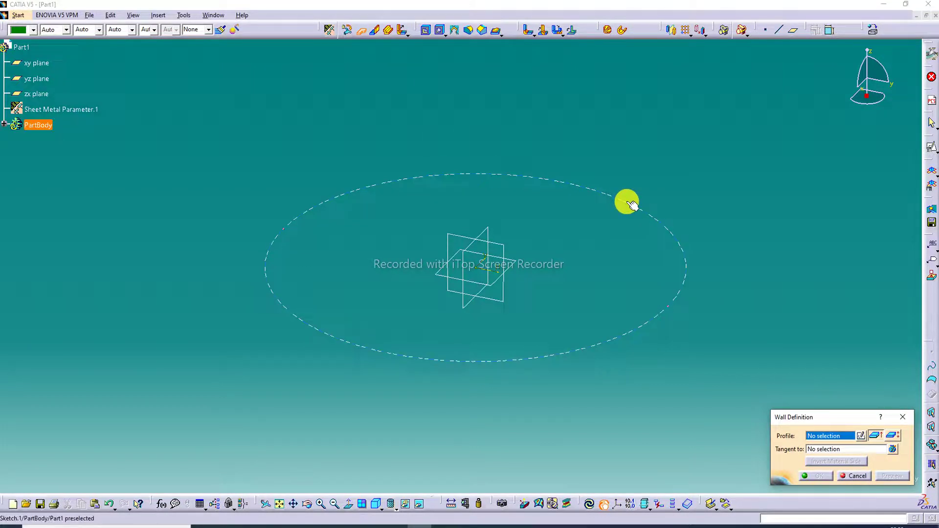
click(626, 200)
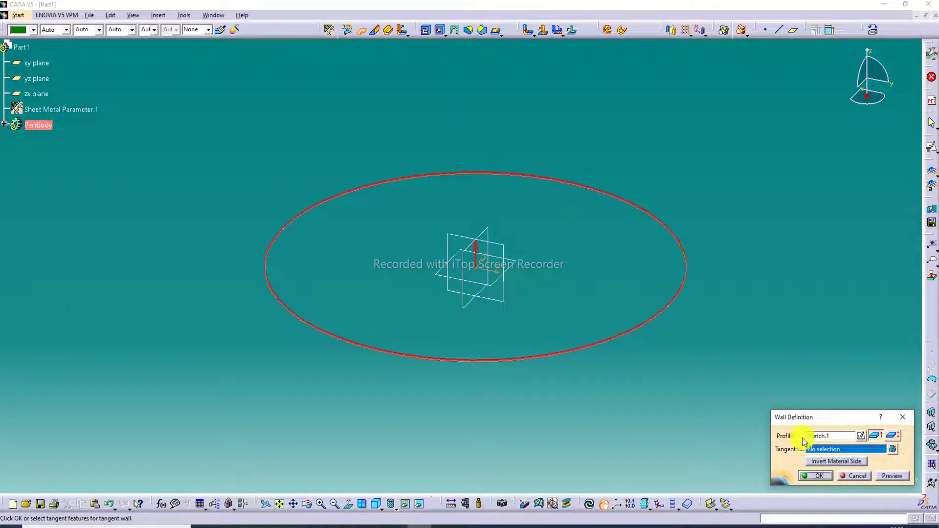
click(835, 461)
click(817, 477)
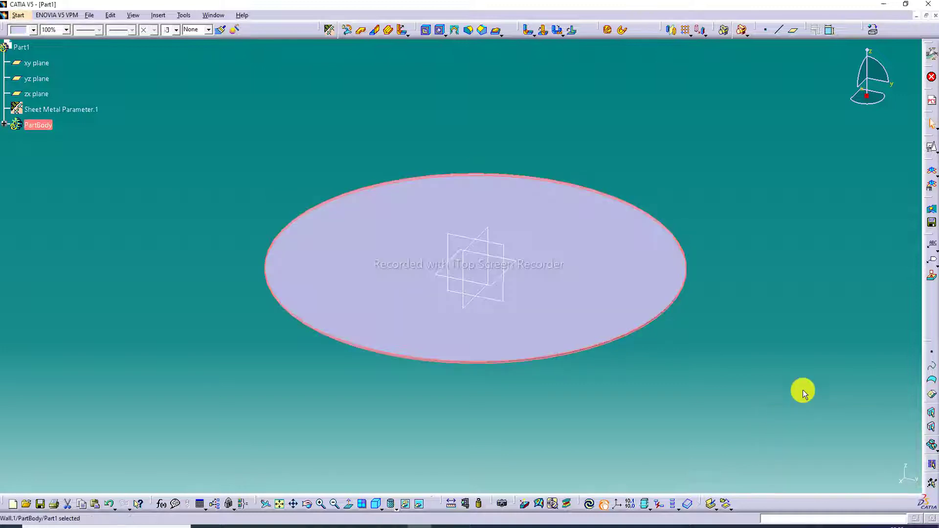
Hide the xy, yz and zx reference planes.
click(509, 258)
right_click(509, 260)
click(537, 292)
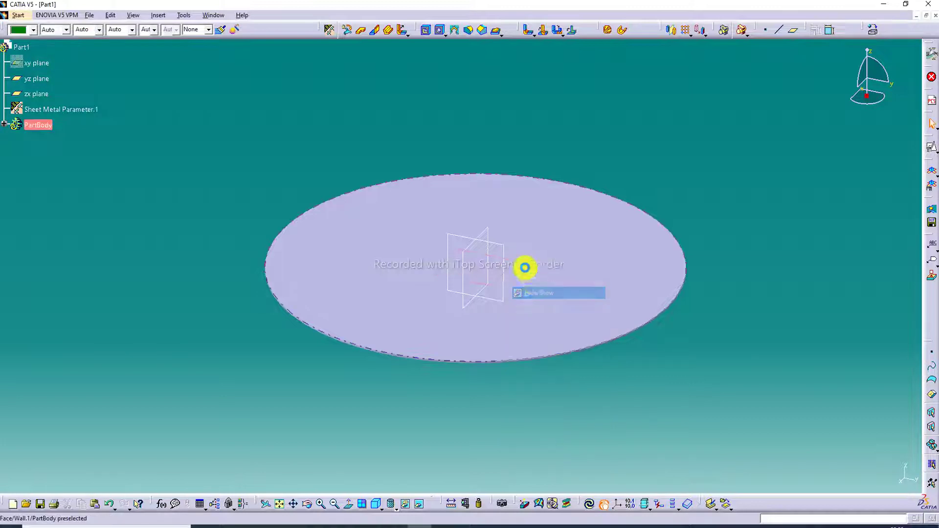
click(503, 251)
right_click(503, 251)
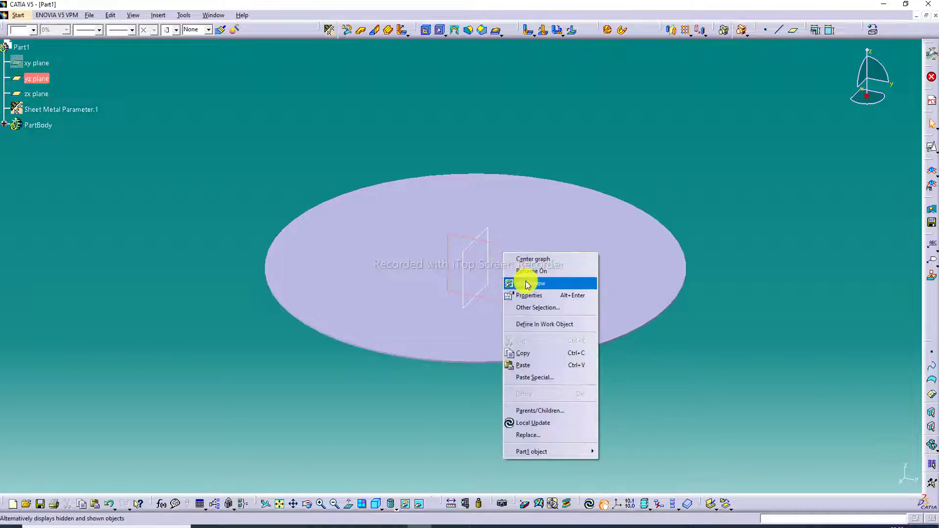
click(514, 283)
click(489, 232)
right_click(489, 233)
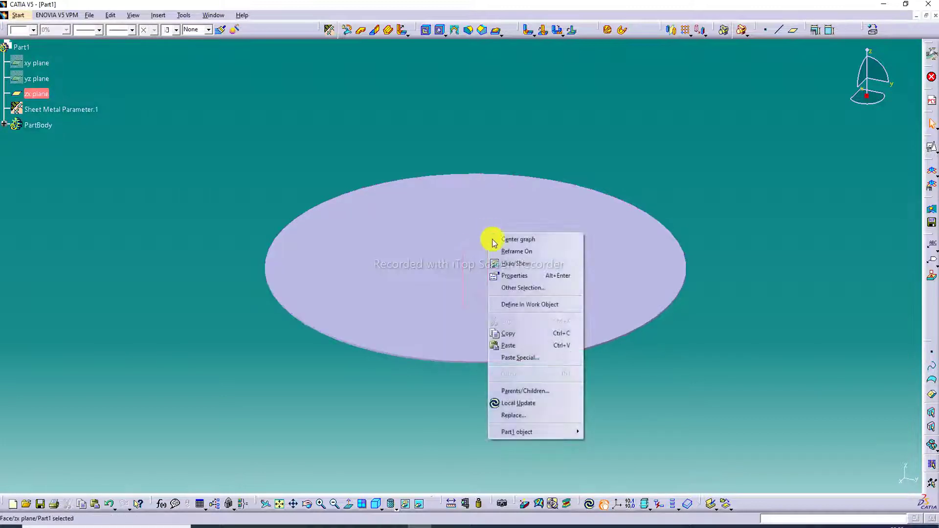
click(509, 263)
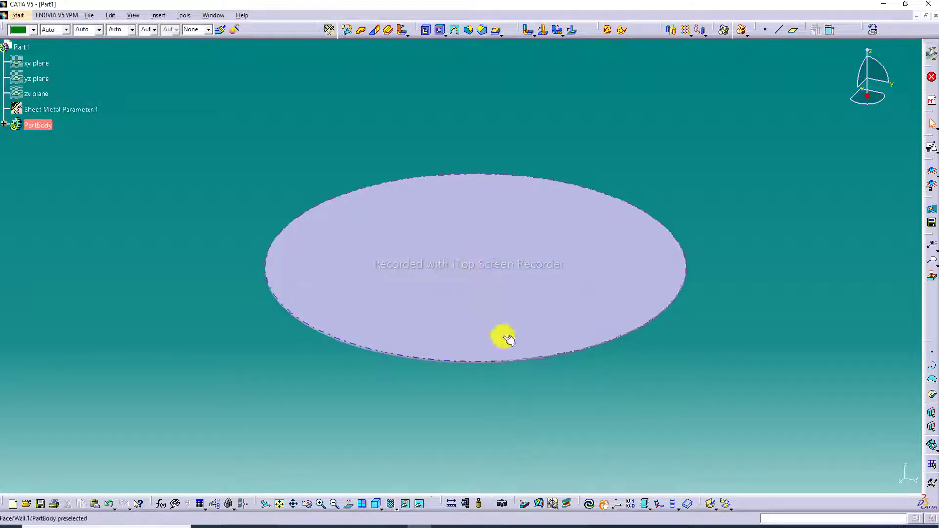
Set the display style to Shading with Edges.
click(395, 509)
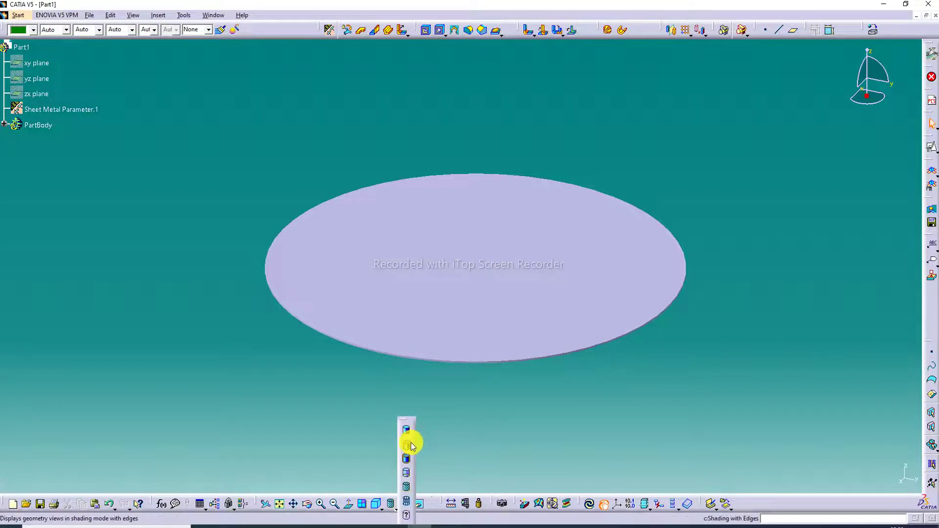
click(407, 446)
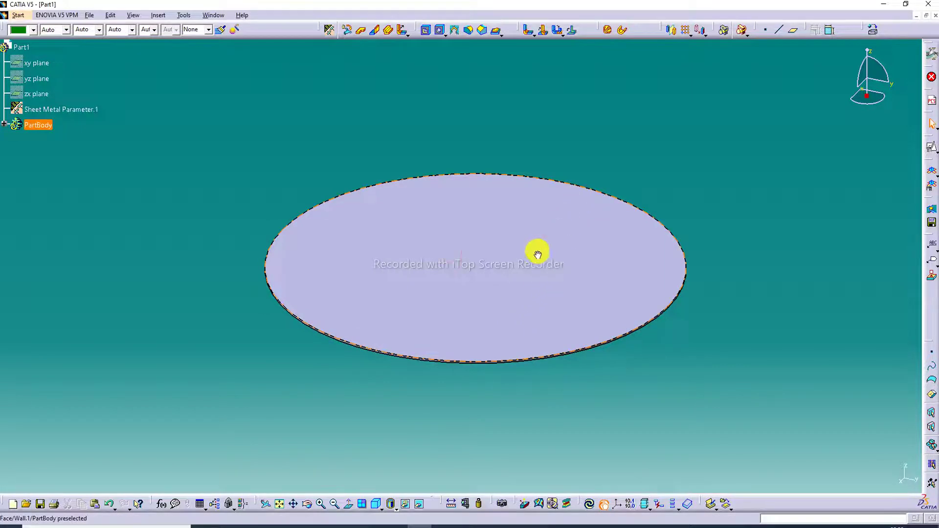
middle_drag(537, 254, 509, 225)
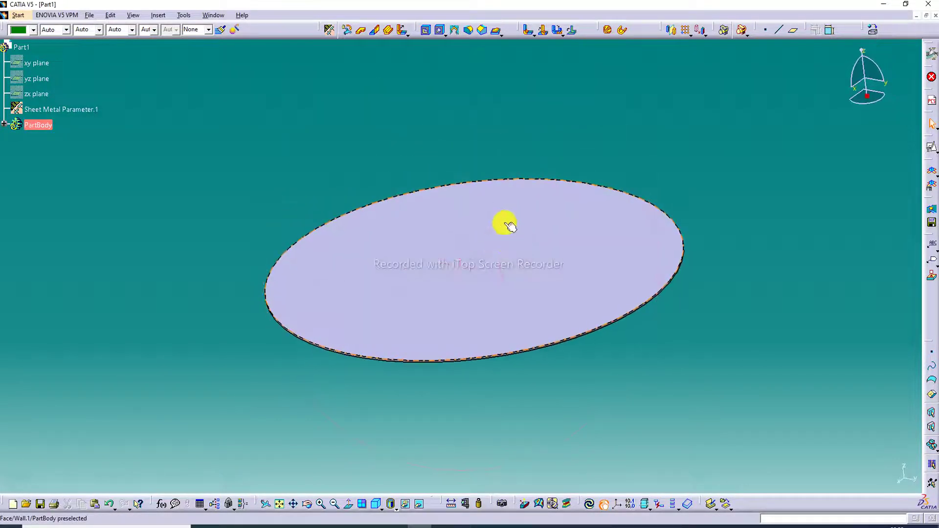
Show the hidden circle sketch that belongs to the wall.
click(4, 123)
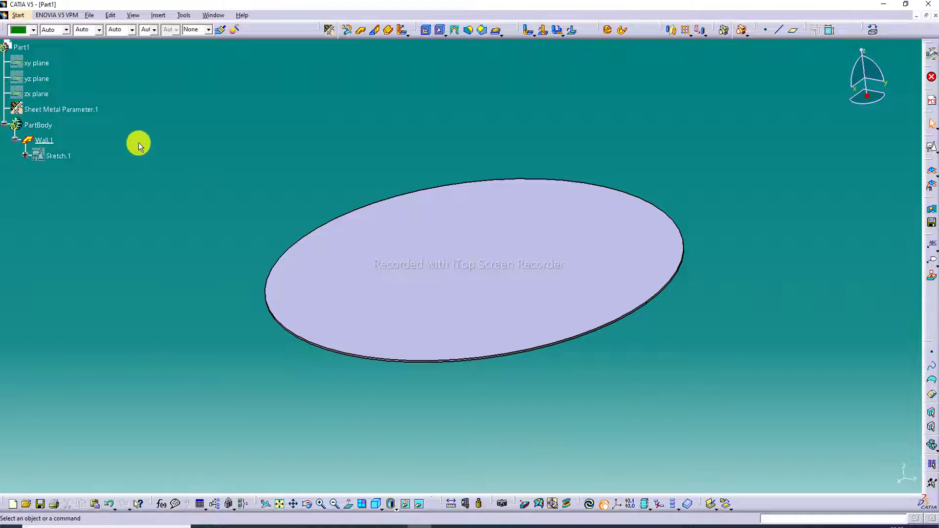
right_click(57, 155)
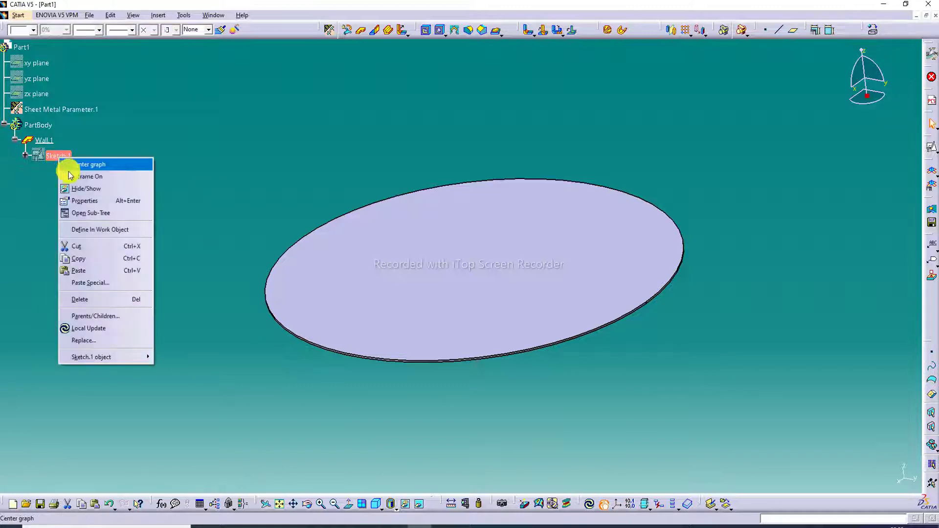
click(38, 169)
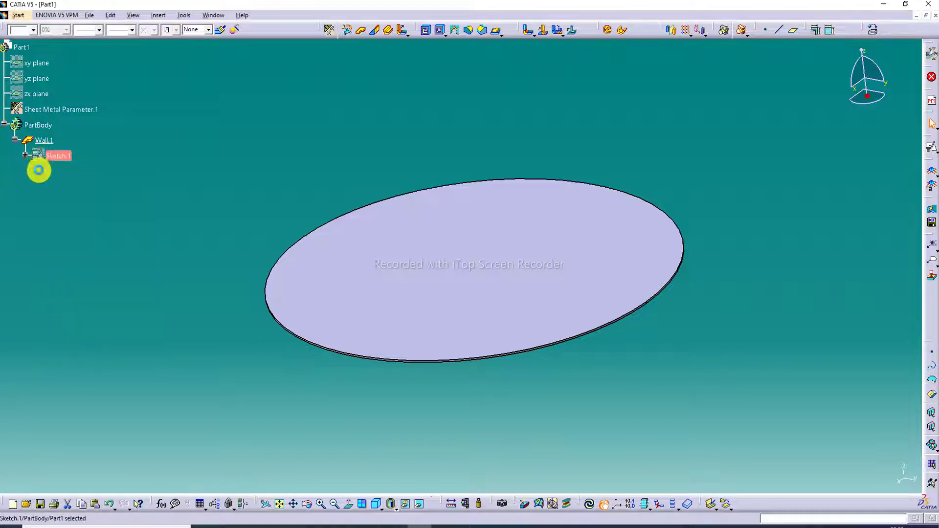
right_click(49, 156)
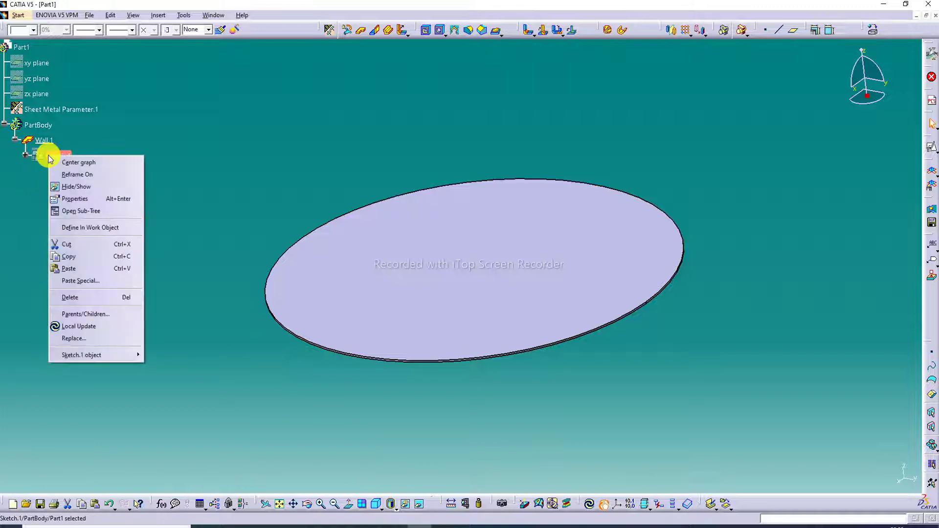
click(73, 186)
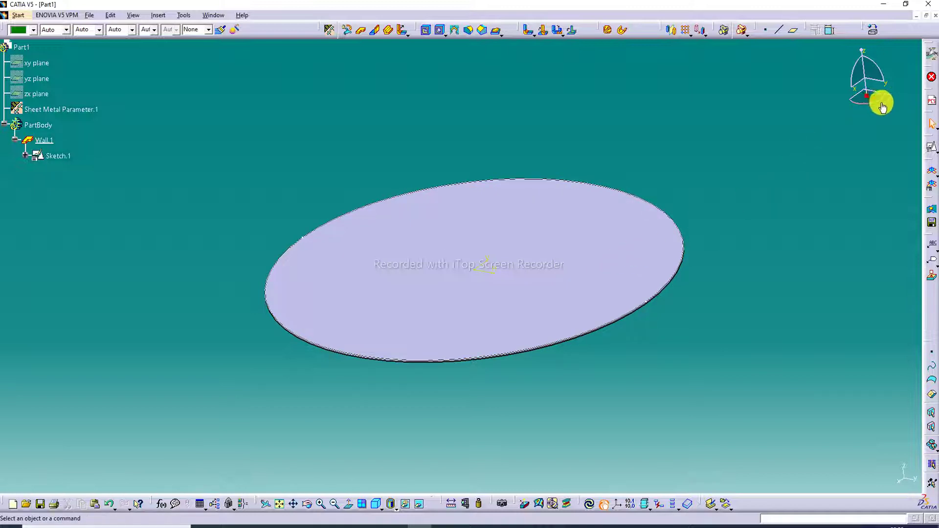
Start a positioned sketch on the wall's top face, keeping the implicit origin and orientation.
click(623, 245)
click(935, 152)
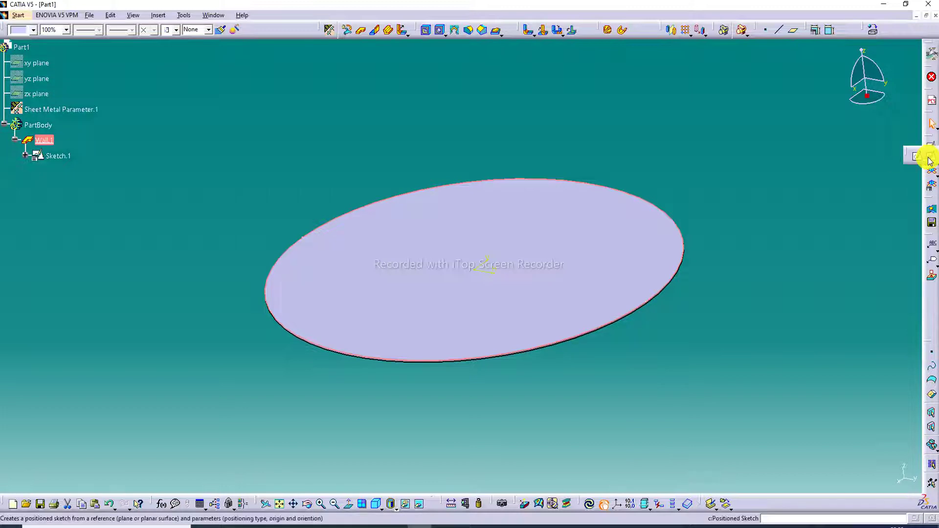
click(928, 157)
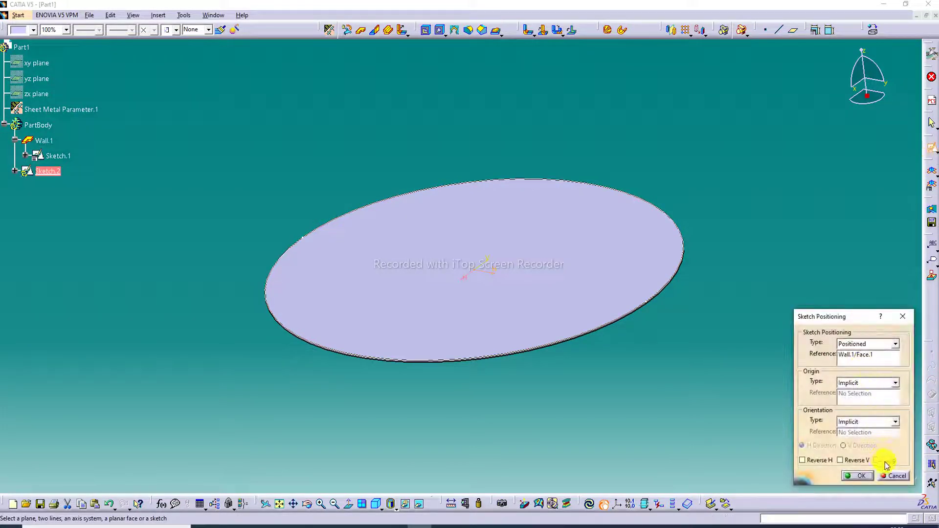
click(857, 473)
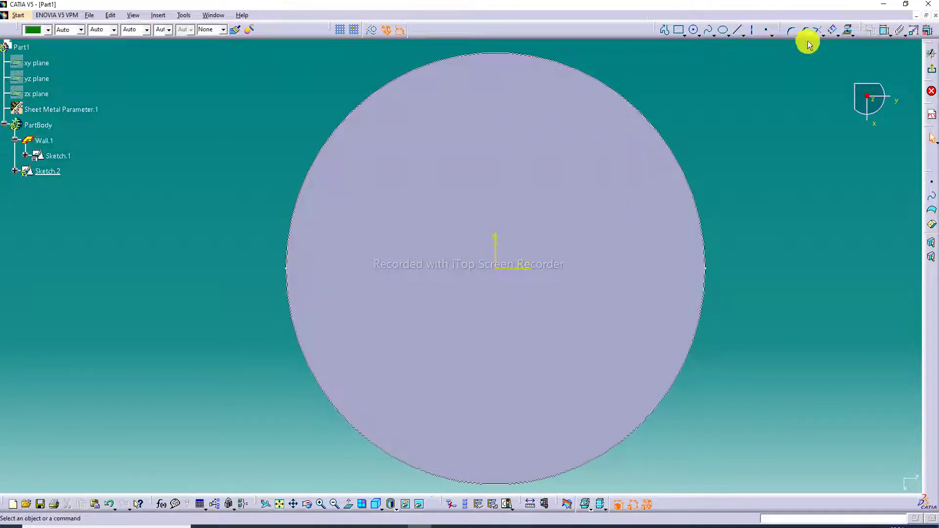
Offset the wall face's circular outline inward by about 12 mm.
click(834, 32)
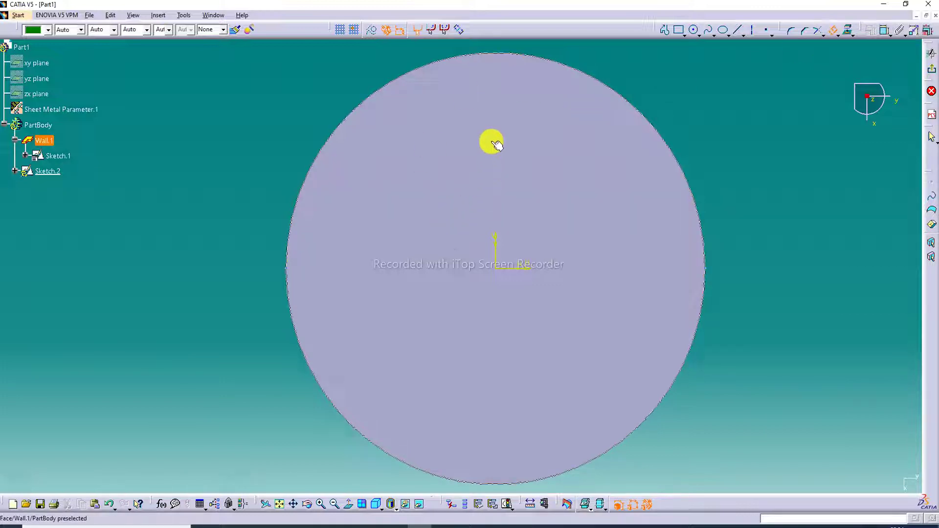
click(490, 139)
click(507, 78)
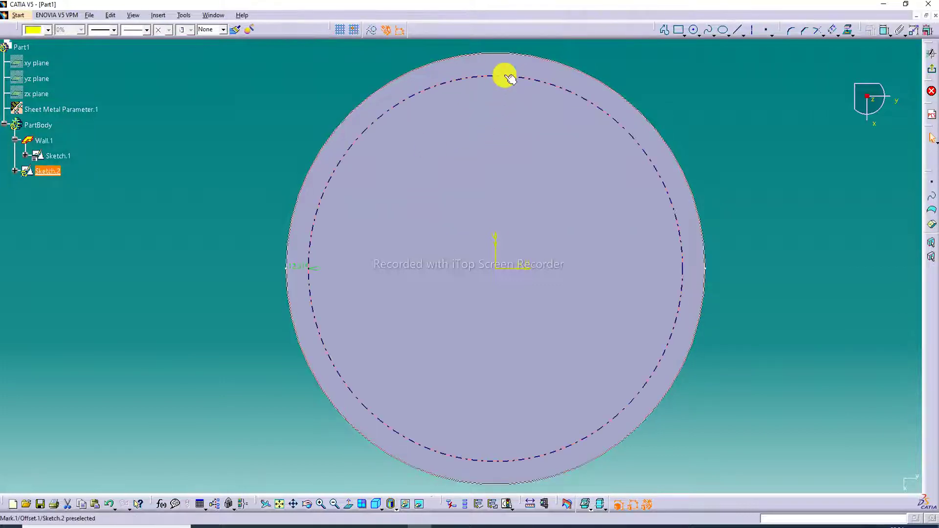
Set the inner circle's offset from the wall outline to -10 mm.
double_click(299, 271)
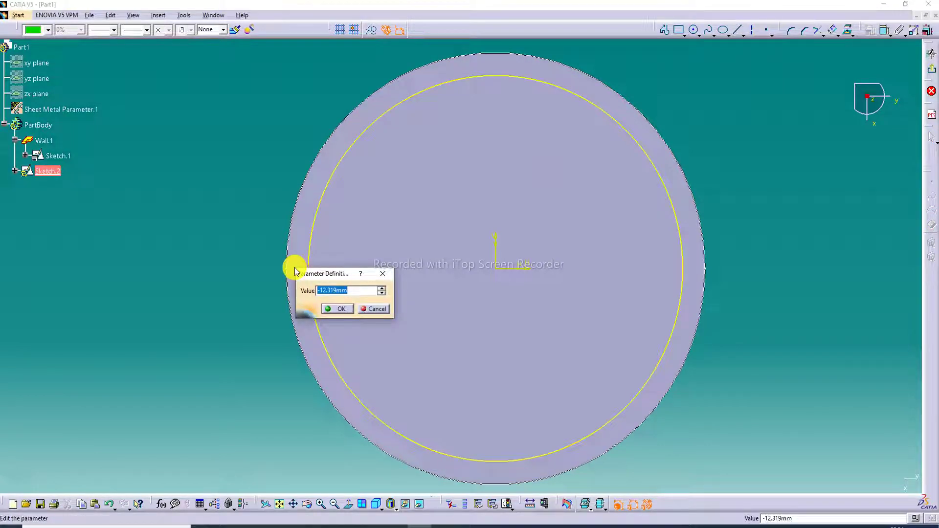
text(-10)
key(Return)
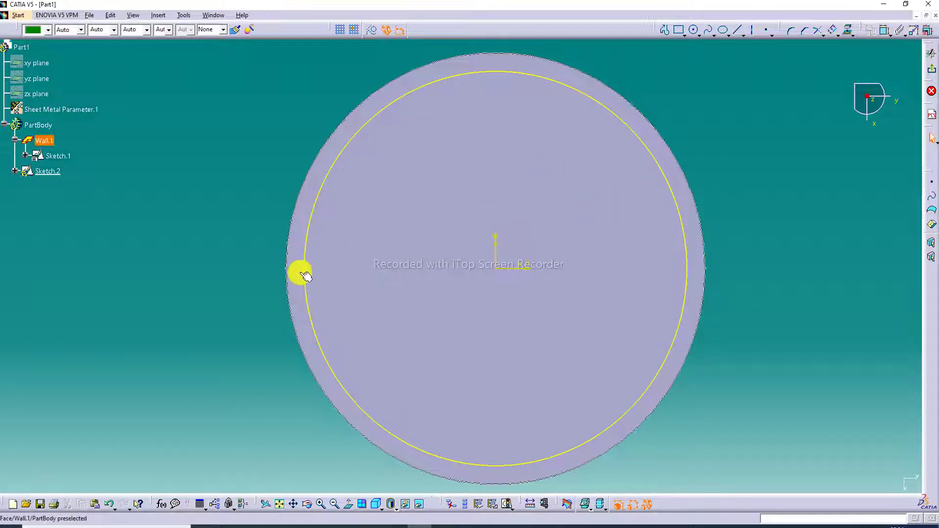
Change the inner circle's offset to -11 mm and exit the sketch.
double_click(296, 267)
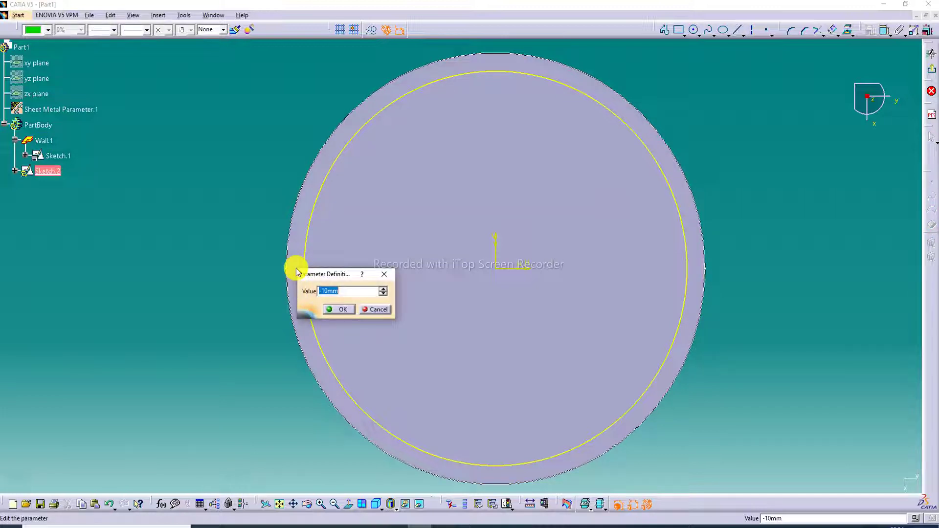
text(-11)
key(Return)
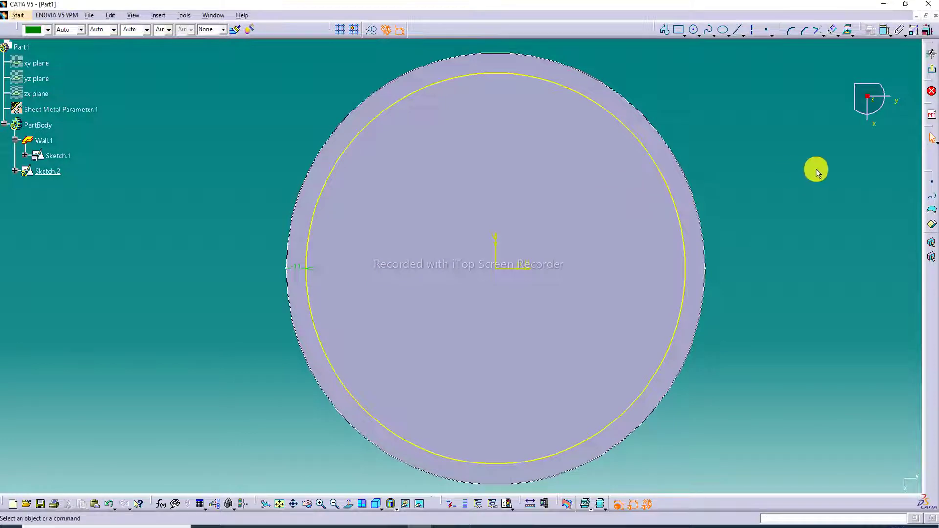
click(932, 69)
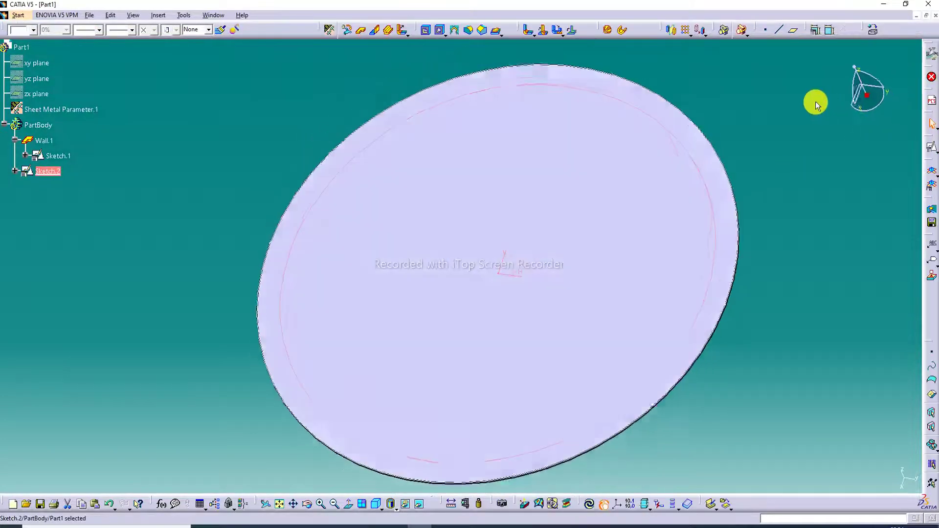
click(549, 96)
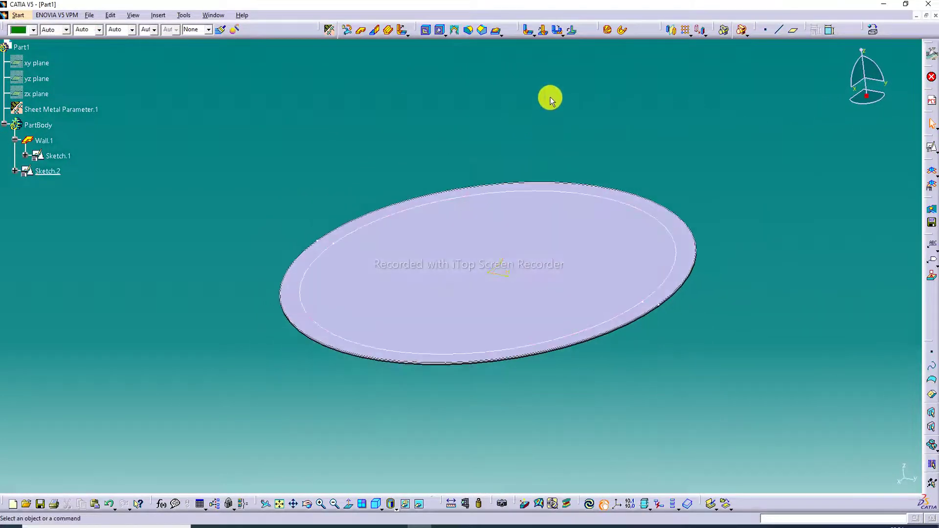
Start a Surface Stamp using the inner offset circle as its profile and set its height to 100 mm.
click(501, 33)
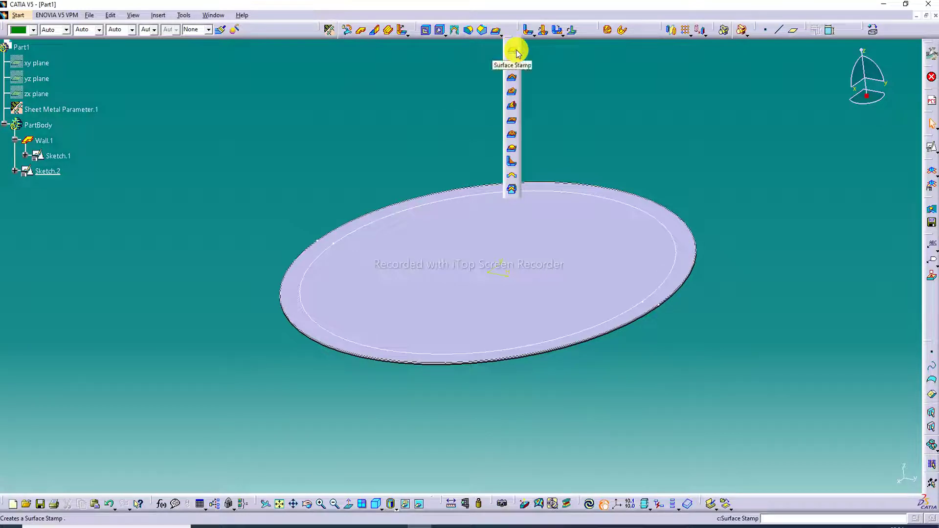
click(512, 49)
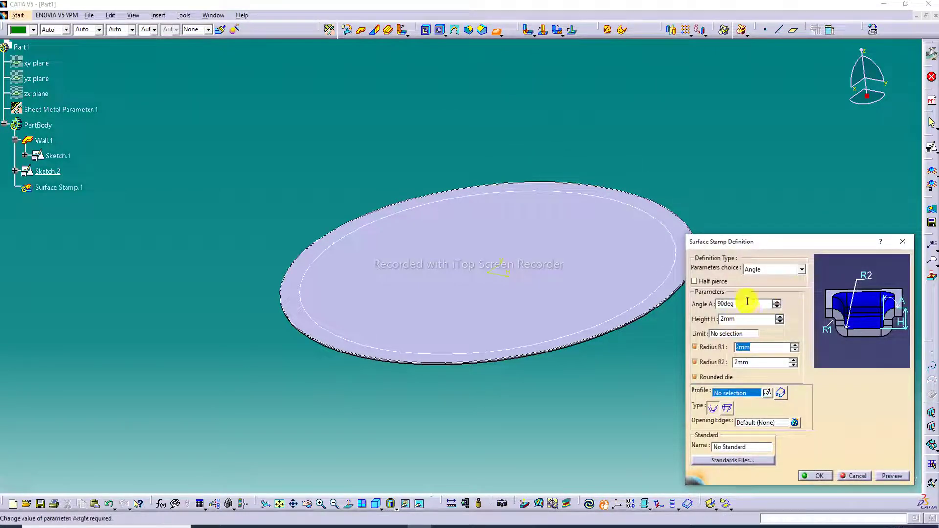
click(676, 239)
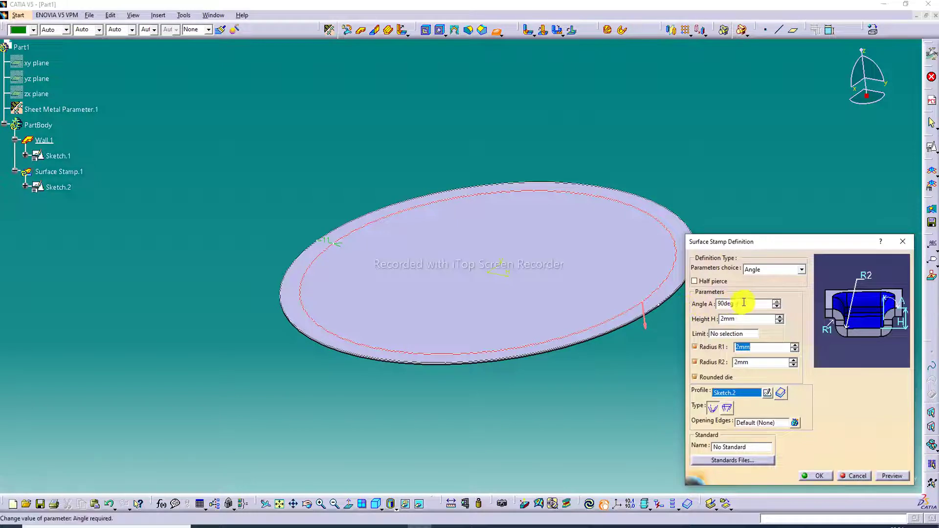
drag(736, 320, 712, 324)
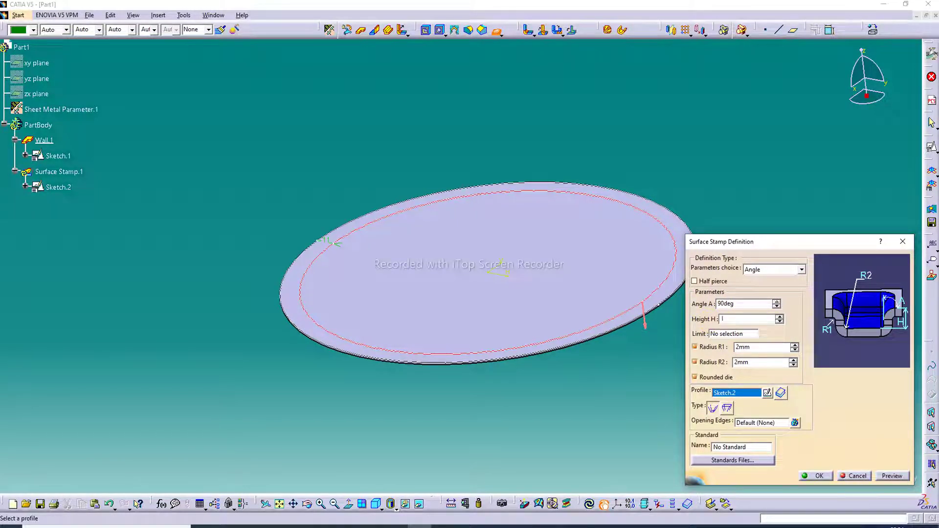
text(100)
key(Return)
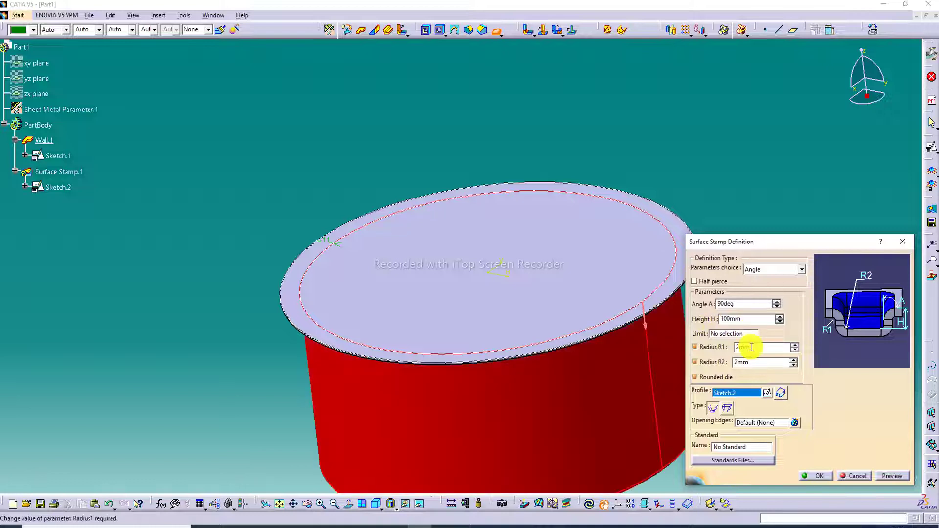
Set the surface stamp's radius R1 to 6 mm and radius R2 to 13 mm, and preview the shape.
middle_drag(538, 278, 528, 251)
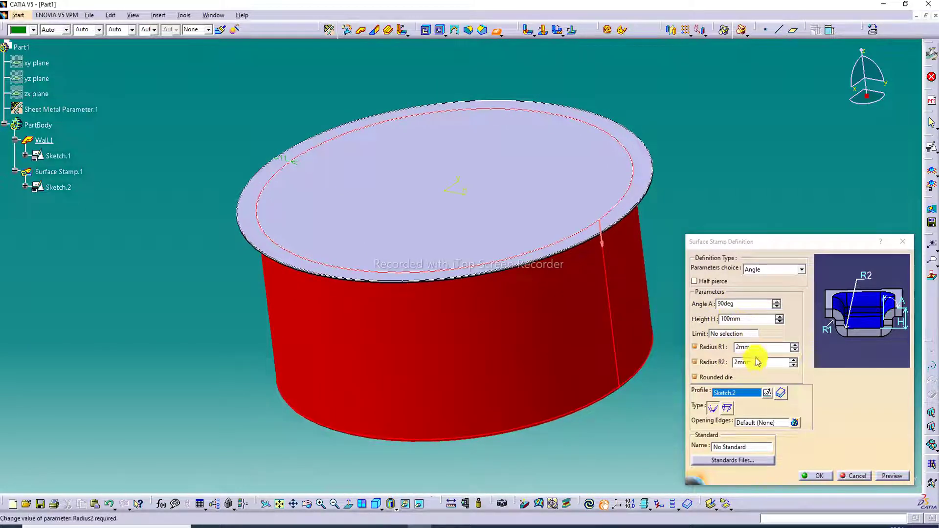
drag(752, 346, 731, 347)
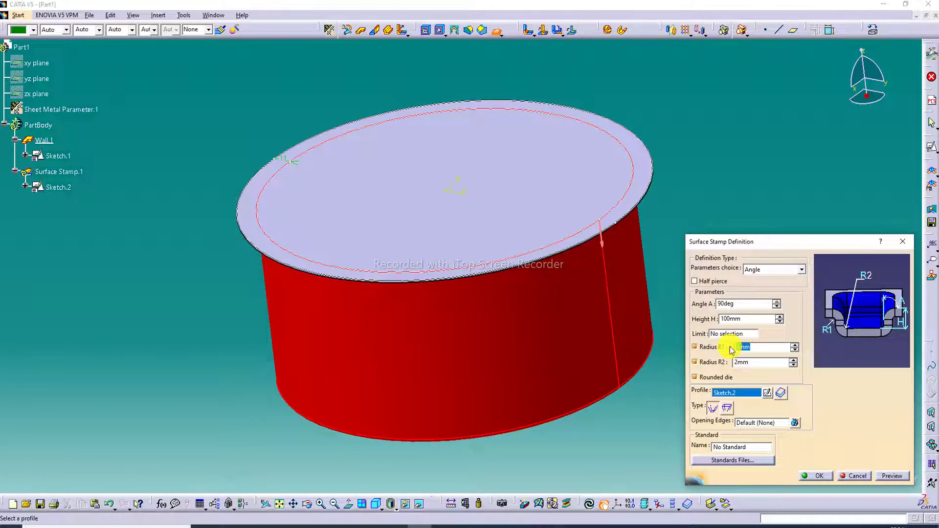
text(6)
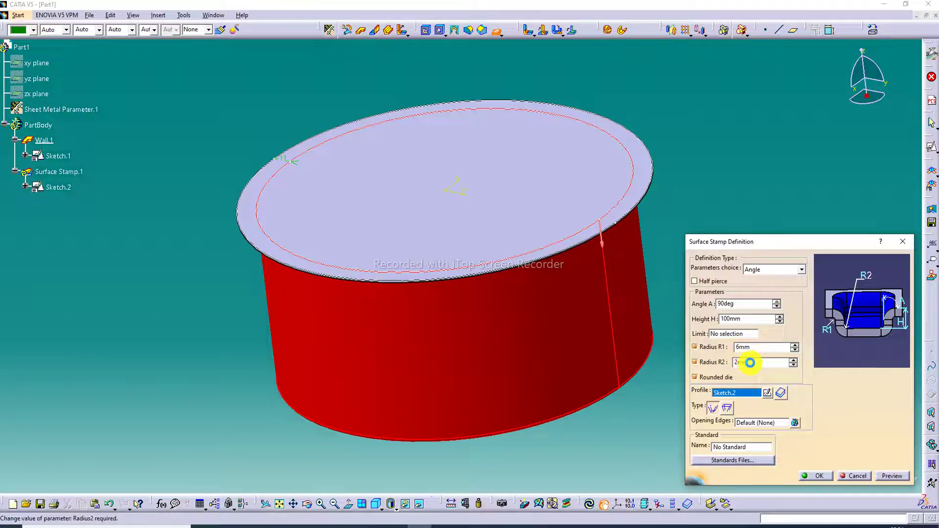
drag(751, 363, 720, 363)
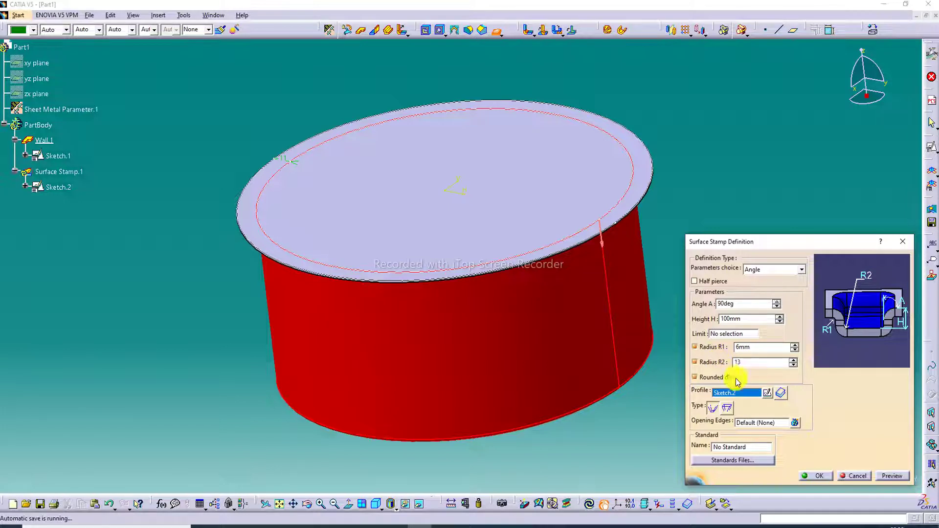
click(892, 476)
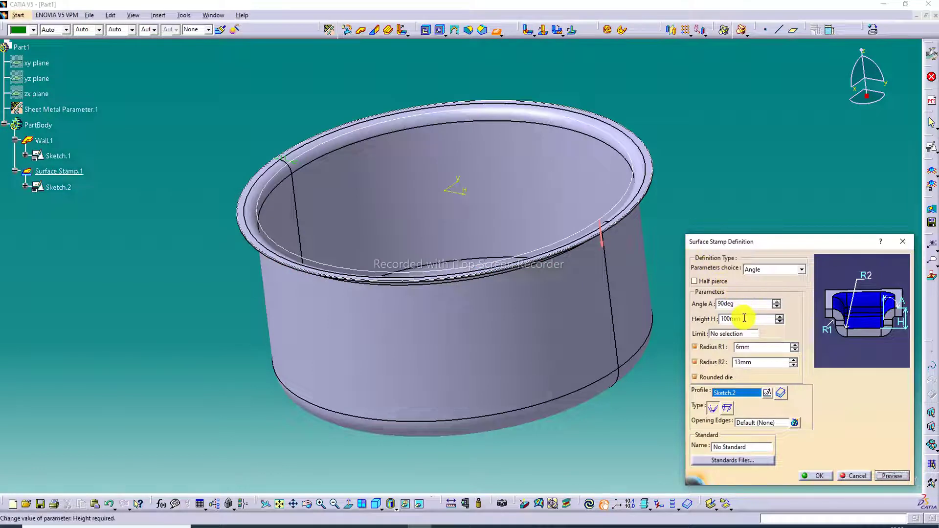
Set the stamp's height to 140 mm and radius R2 to 14 mm, preview it and create the pot body.
drag(743, 319, 710, 318)
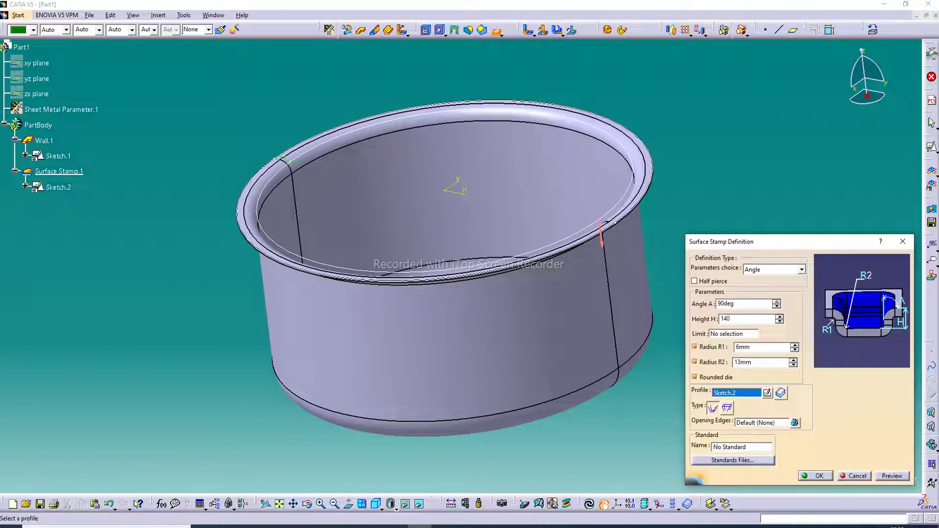
text(140)
click(761, 362)
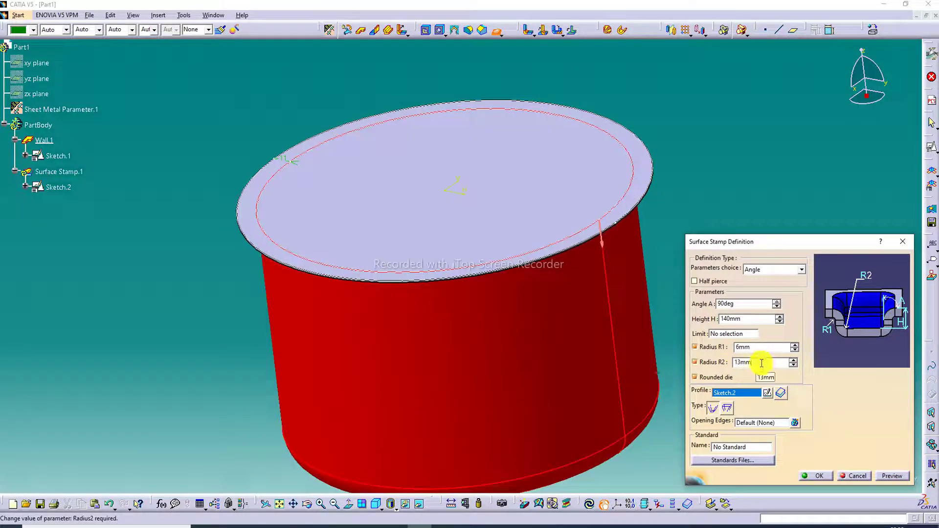
drag(748, 364, 716, 367)
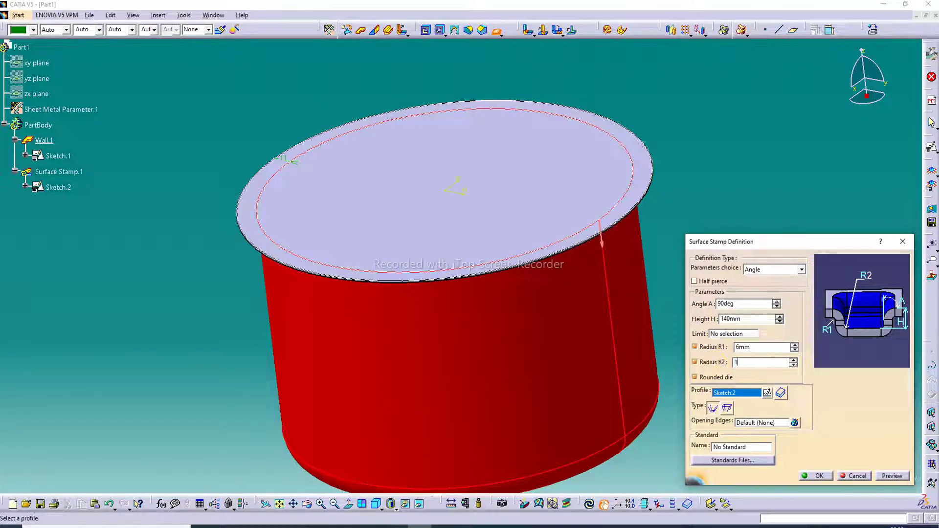
click(887, 473)
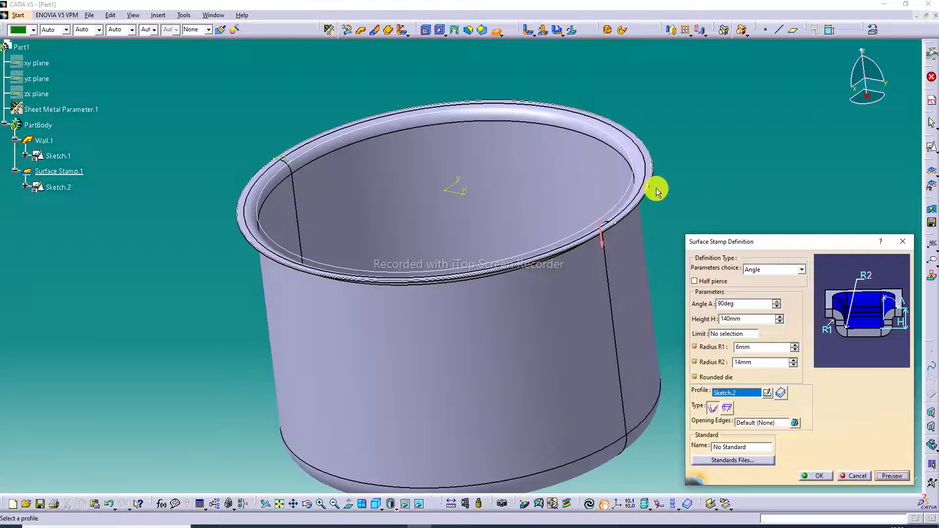
middle_drag(549, 146, 597, 166)
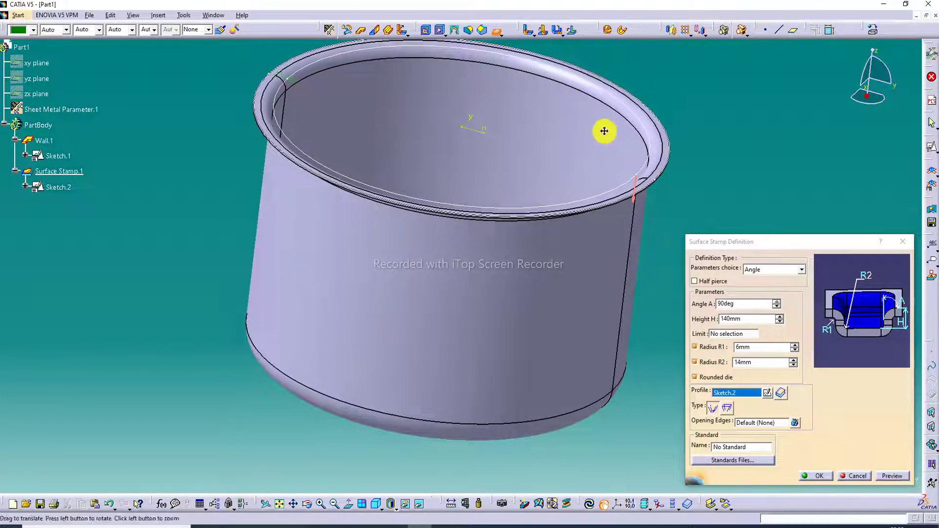
middle_drag(601, 130, 563, 152)
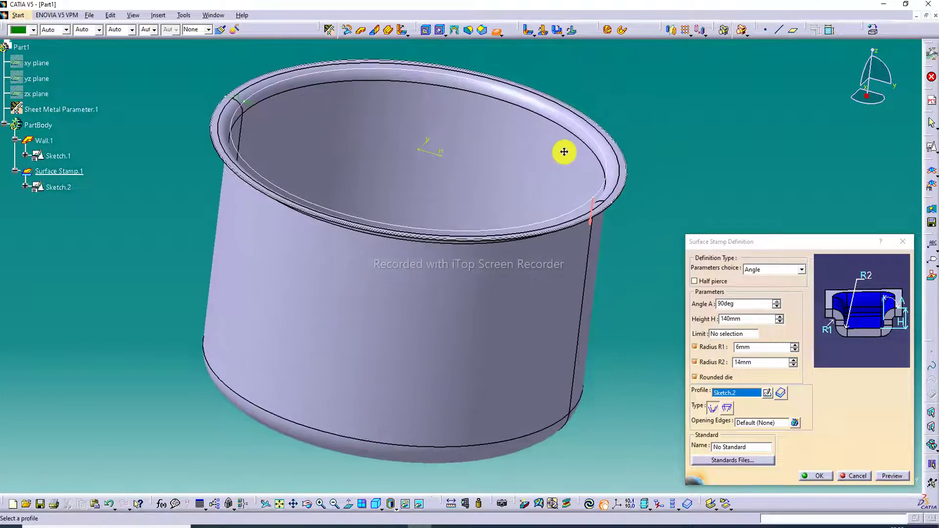
click(817, 476)
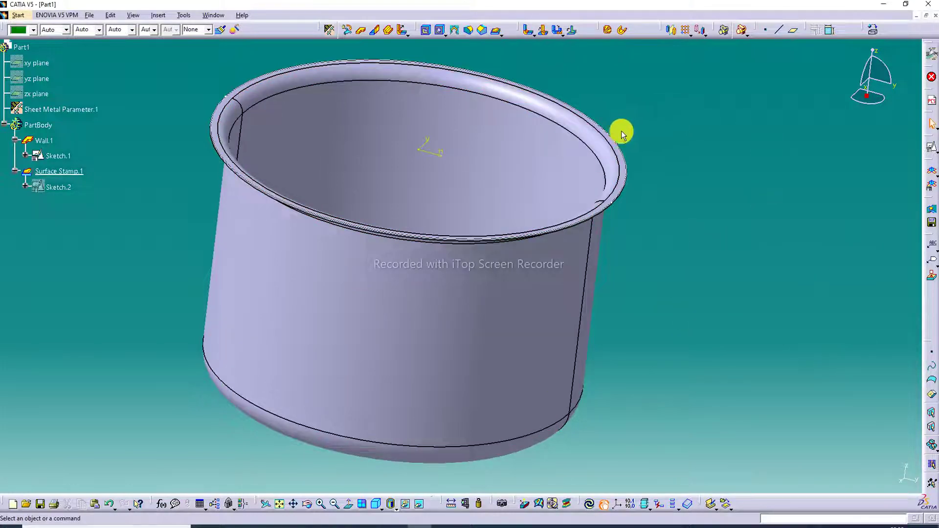
Change the view style to plain Shading so the pot is displayed without edge lines.
middle_drag(621, 130, 650, 176)
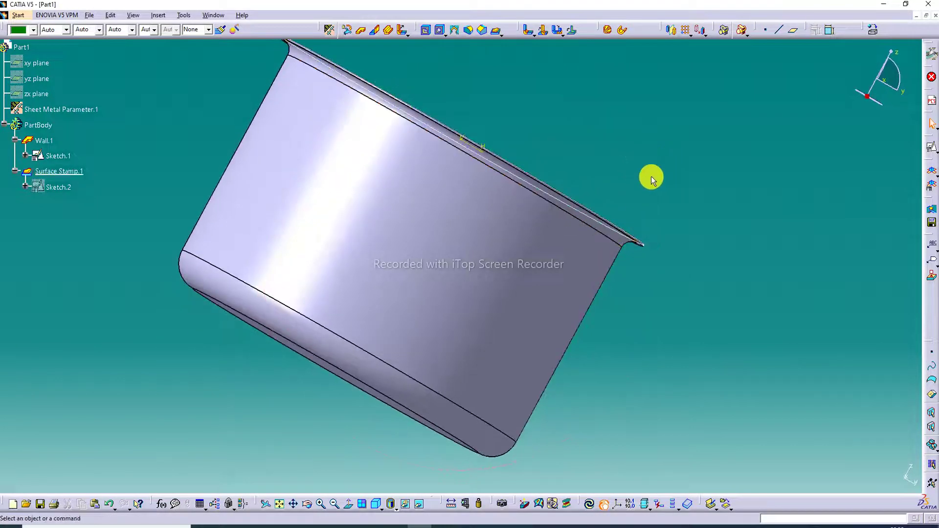
click(393, 507)
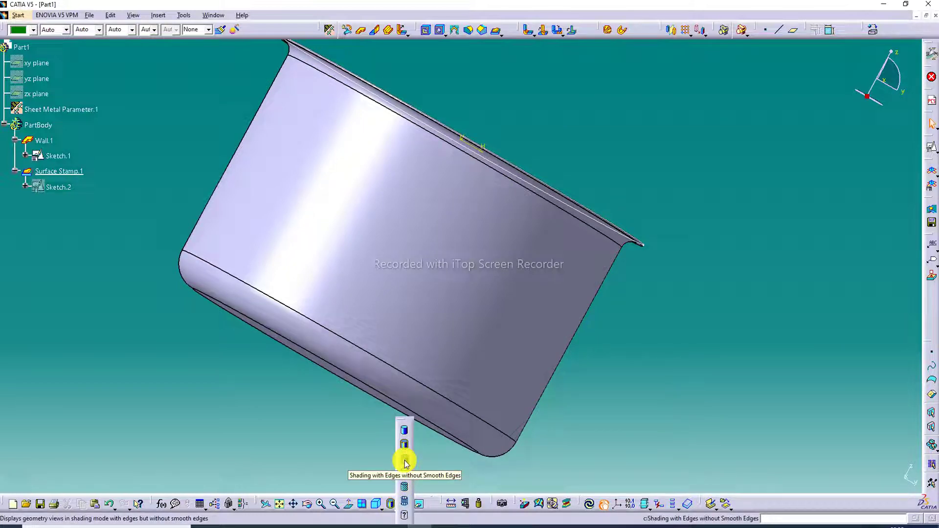
click(404, 431)
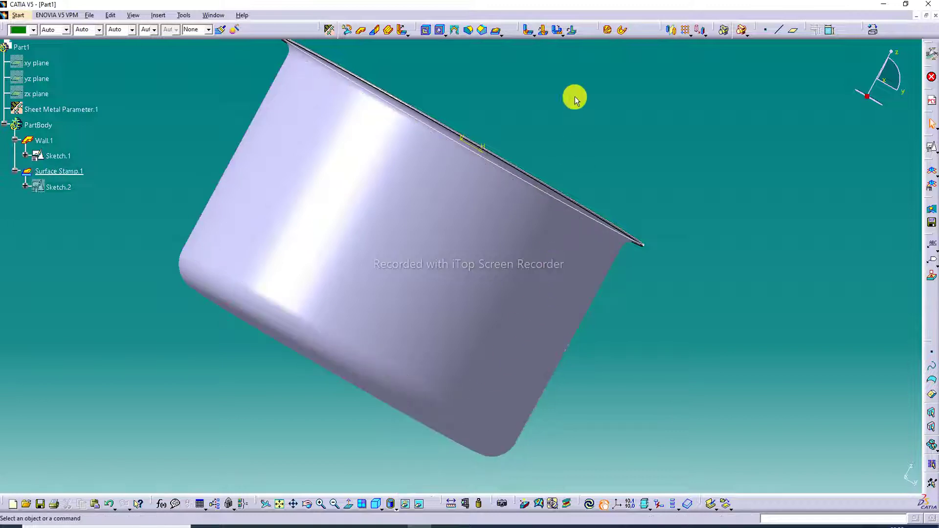
mouse_move(572, 96)
middle_down()
mouse_move(564, 122)
mouse_move(582, 151)
mouse_move(522, 222)
middle_up()
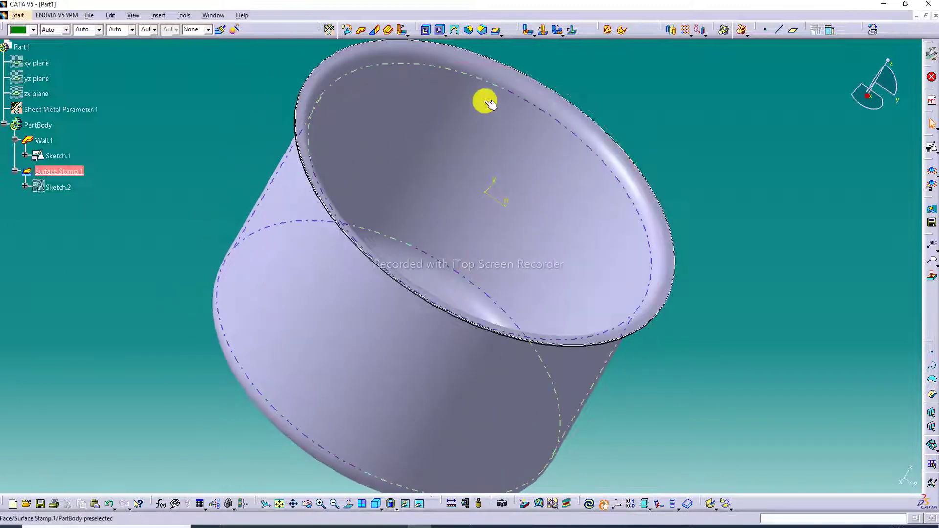
click(406, 33)
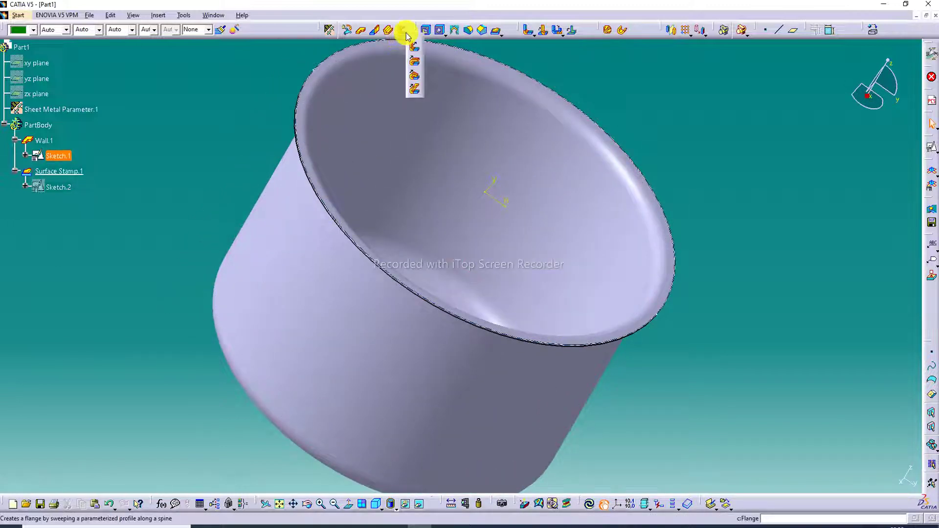
click(415, 82)
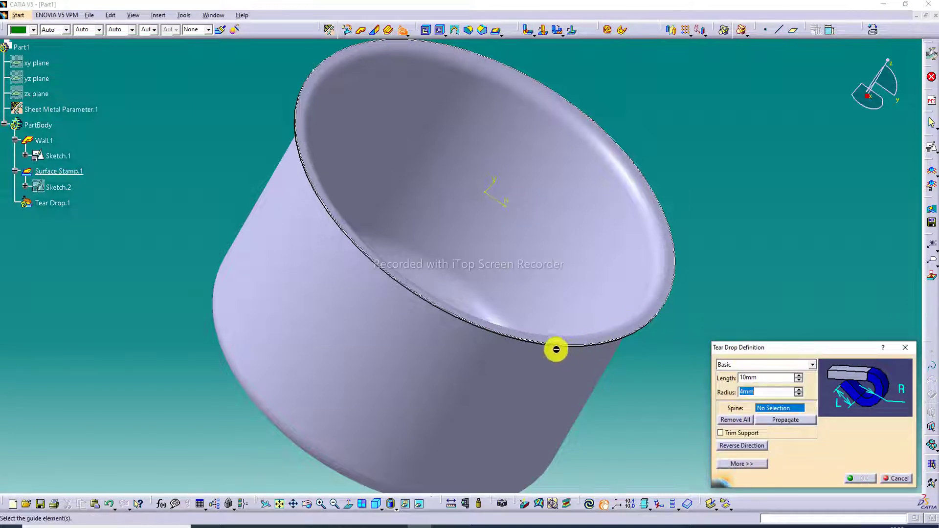
scroll(551, 318, up, 5)
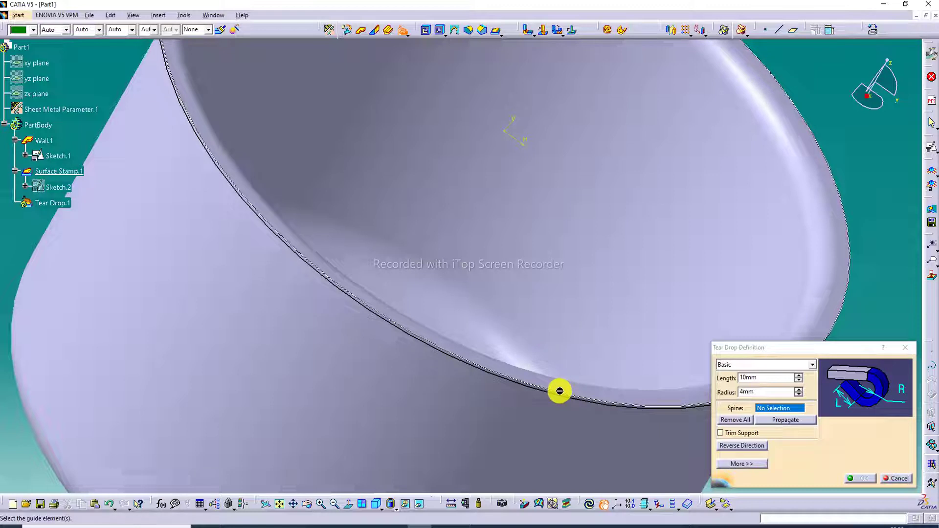
click(905, 347)
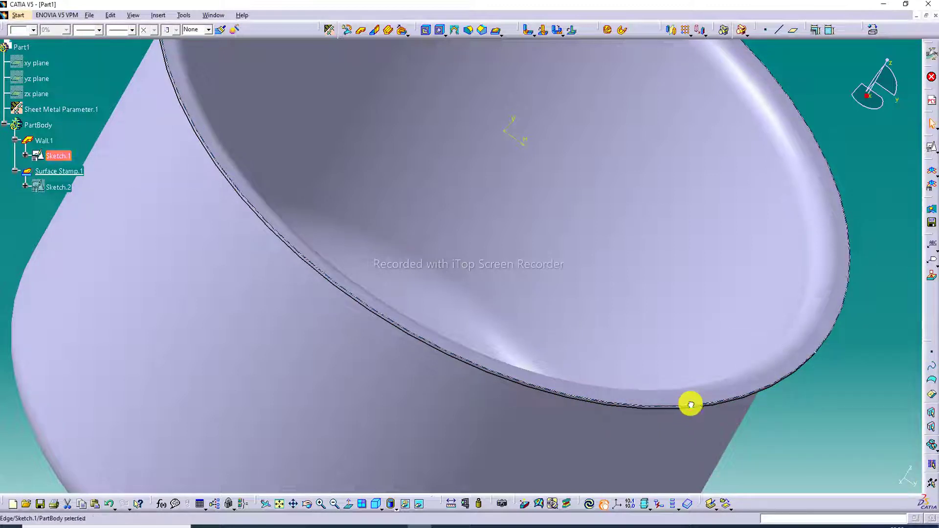
Hide the wall's outline sketch at the rim and start a Tear Drop flange.
right_click(689, 403)
click(718, 226)
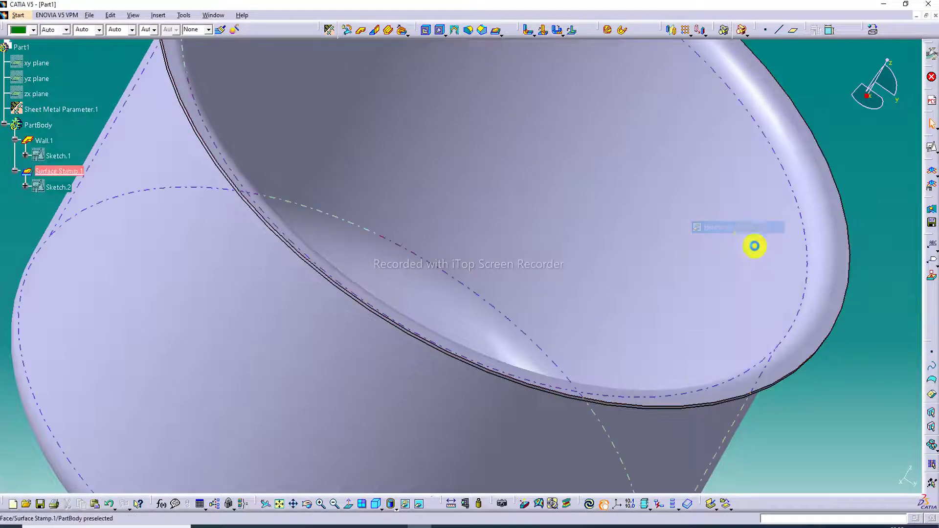
click(402, 30)
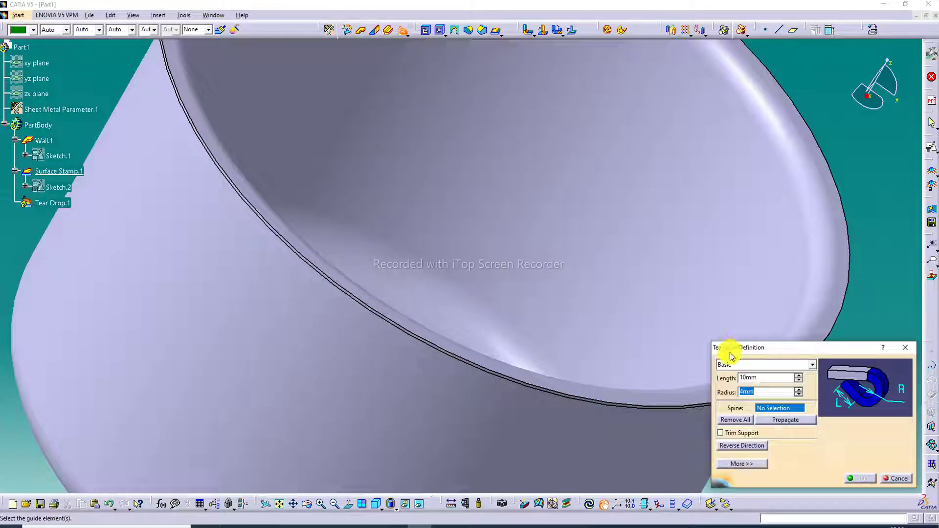
click(406, 34)
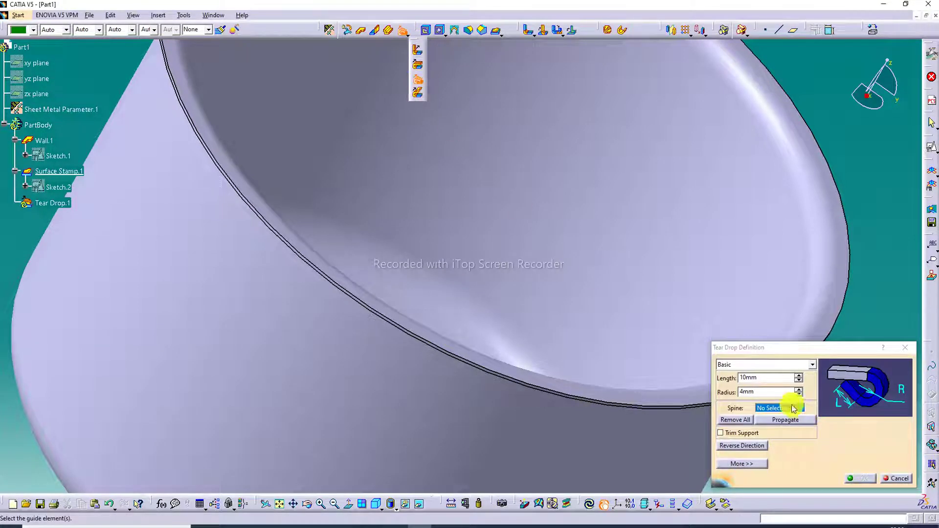
Set the tear drop's length to 1.5 mm and radius to 1.6 mm, and select the rim edge as its spine.
click(763, 380)
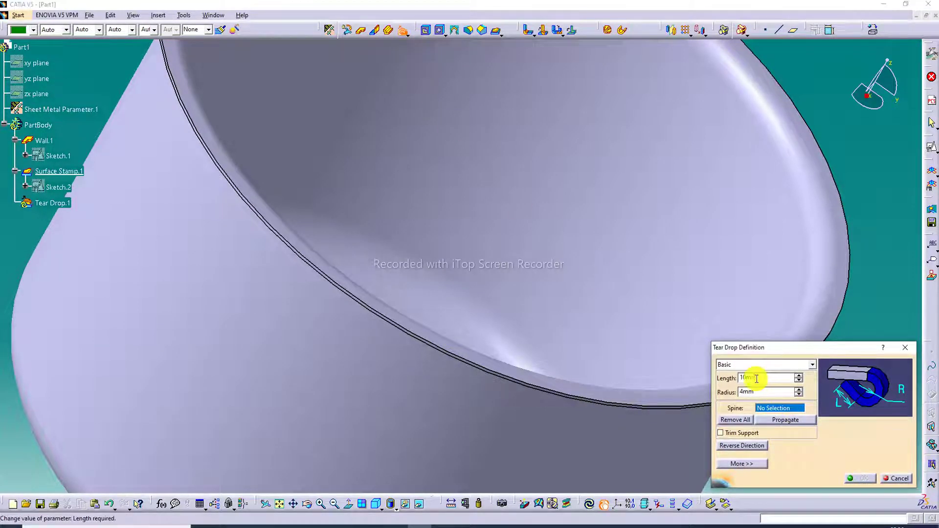
double_click(763, 379)
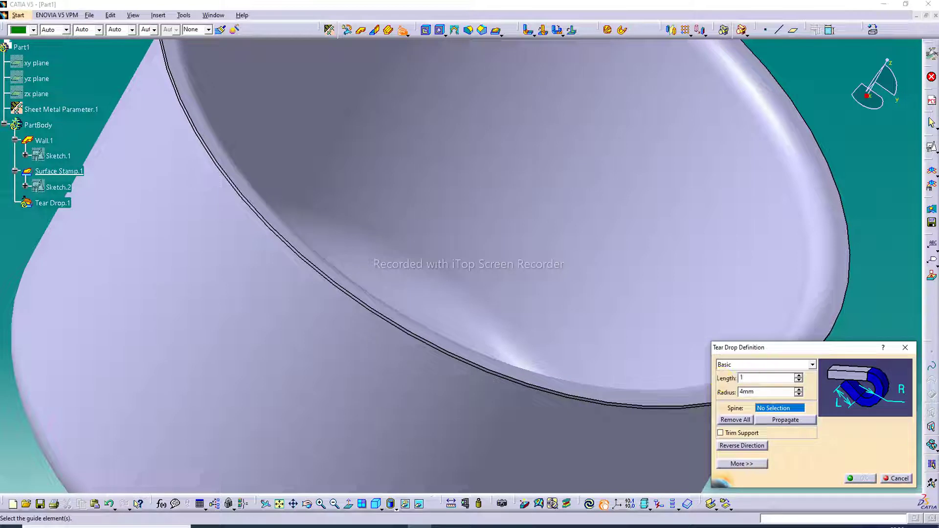
click(751, 390)
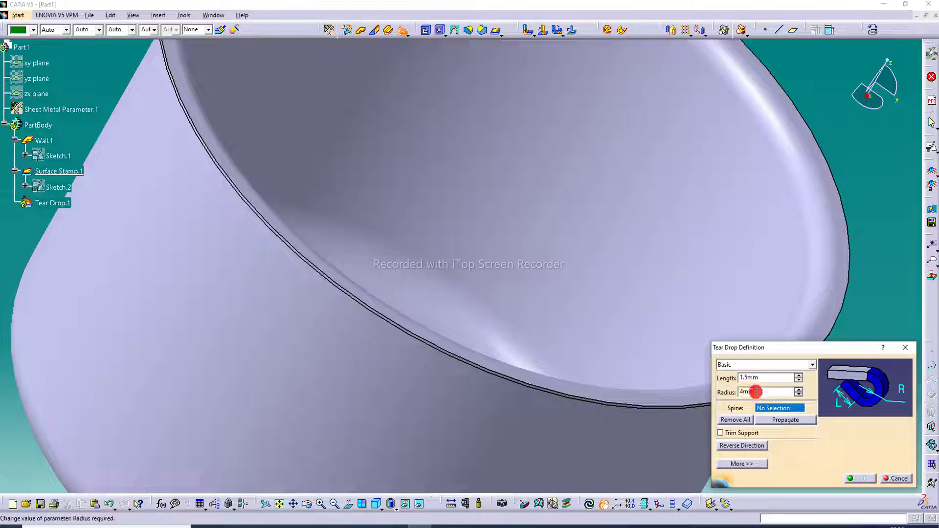
drag(756, 391, 733, 391)
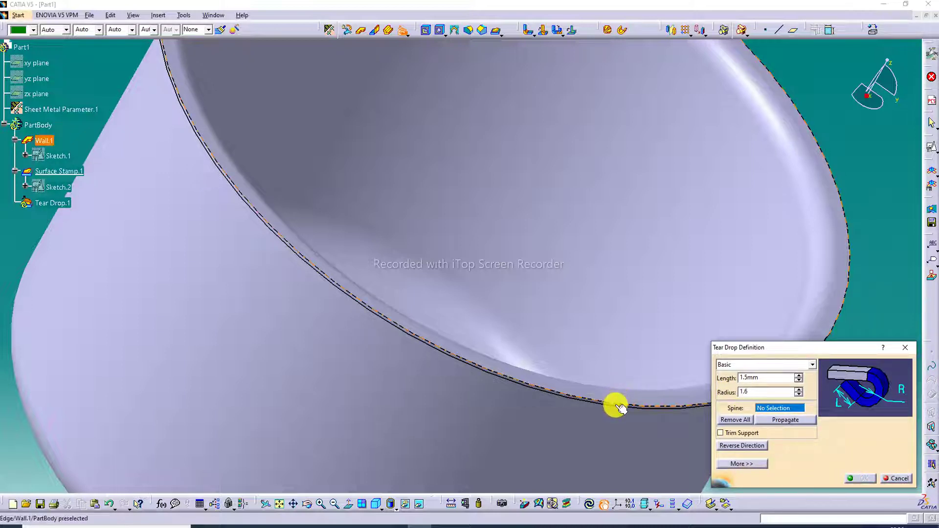
click(616, 401)
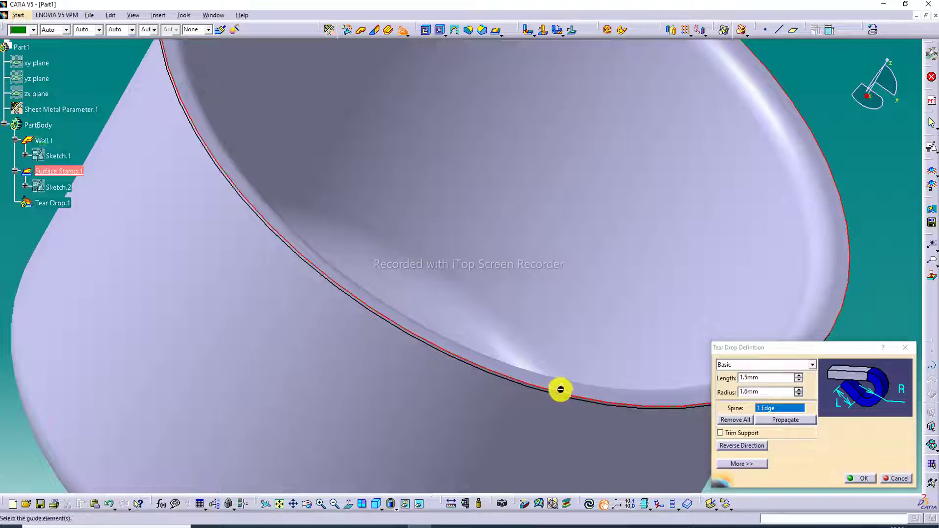
Change the tear drop's length and radius to 2 mm each and create the rolled rim.
drag(769, 375, 712, 392)
text(22)
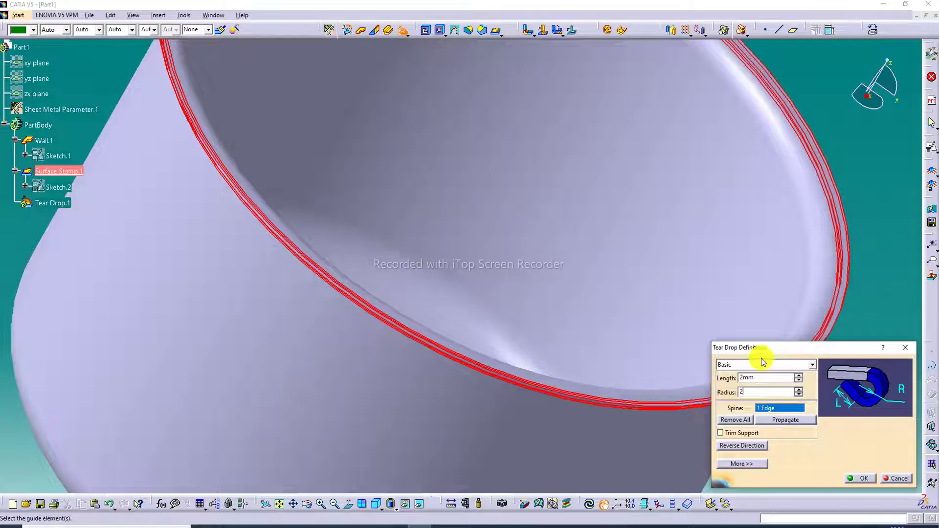
click(865, 479)
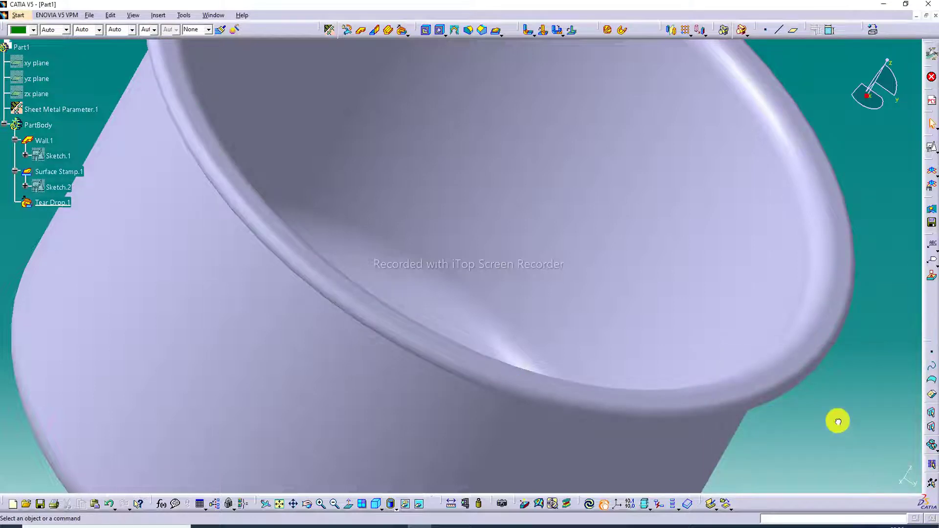
Change the pot's view style to Shading with Material.
middle_drag(679, 258, 676, 305)
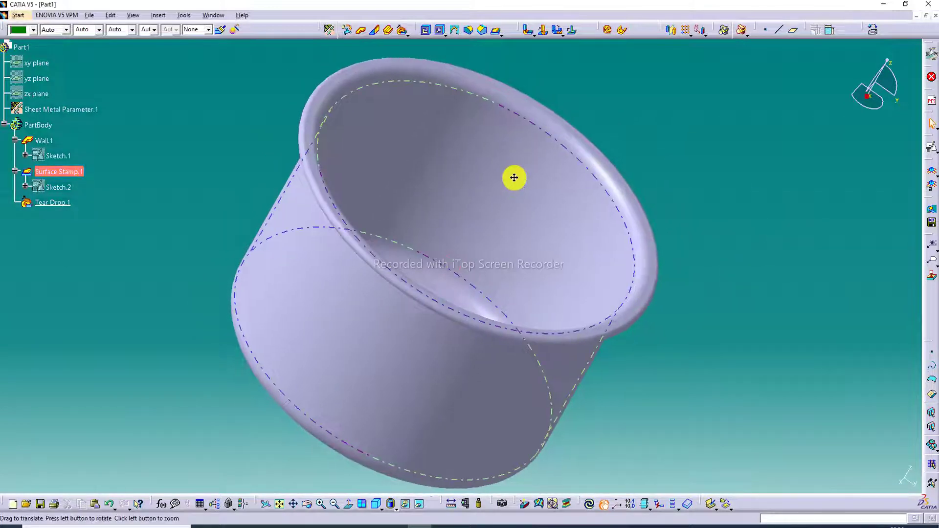
middle_drag(515, 176, 417, 111)
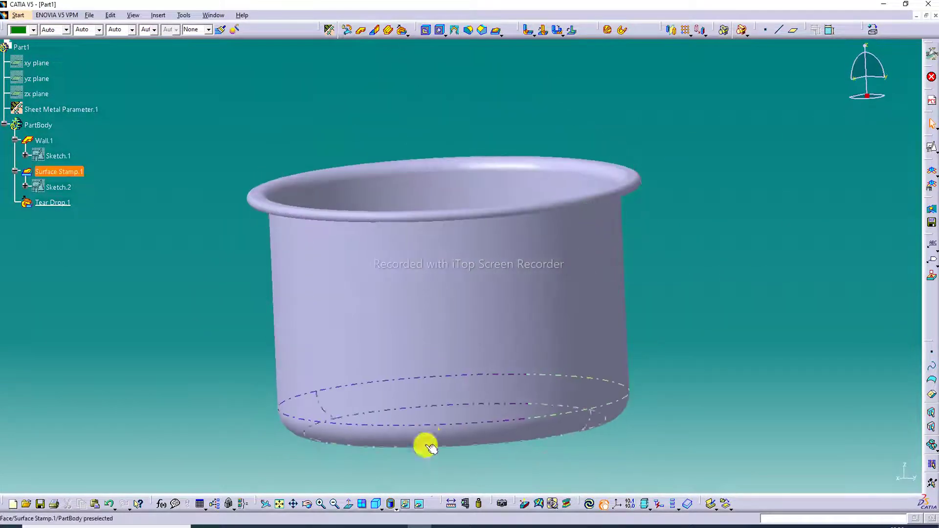
click(399, 504)
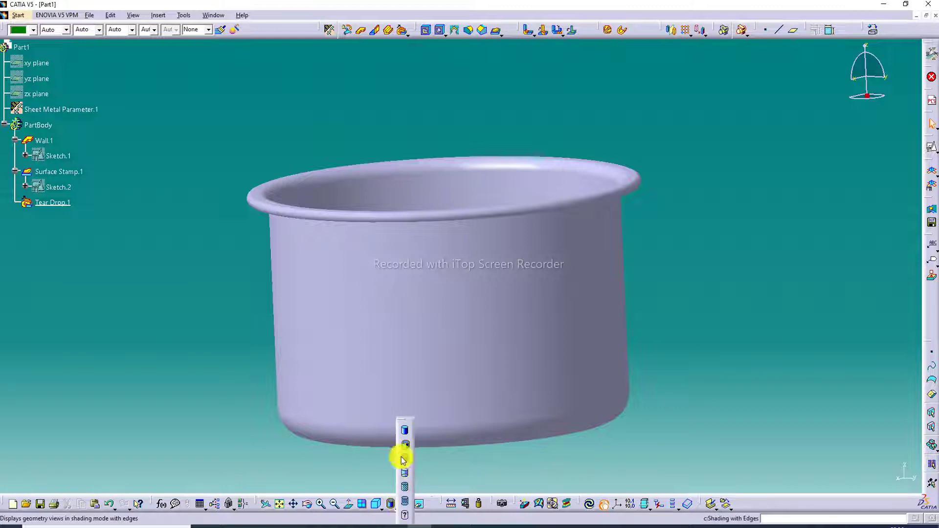
click(406, 488)
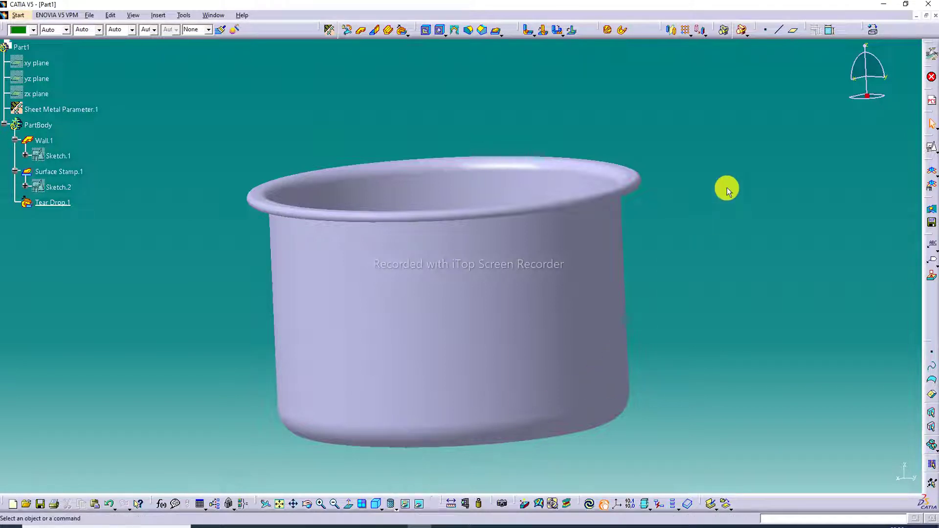
Apply the Steel material from the Metal category of the default material catalog to the pot.
click(878, 27)
click(684, 224)
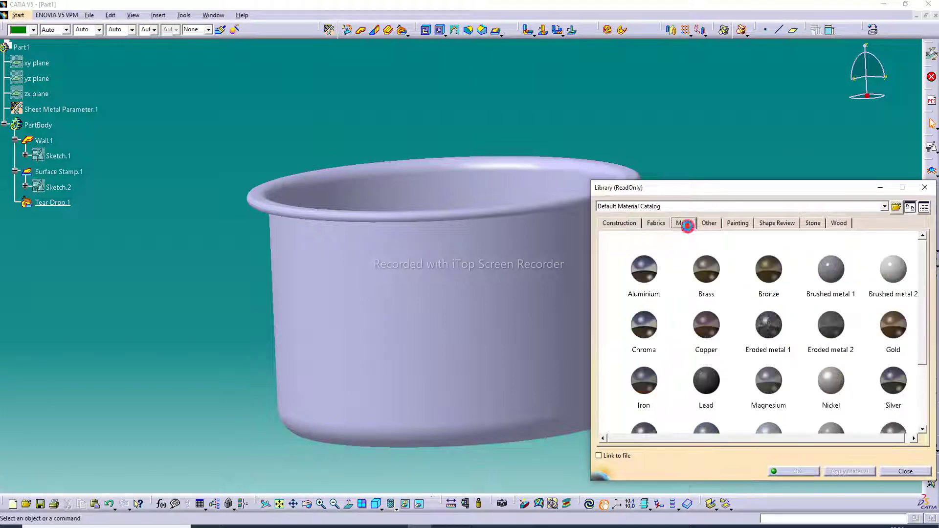
scroll(670, 339, down, 2)
drag(639, 352, 554, 357)
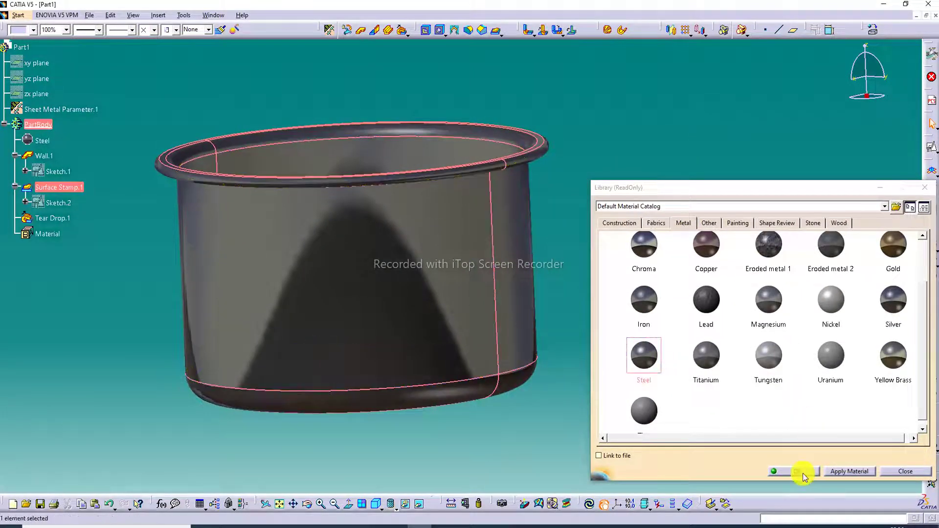
click(800, 472)
click(639, 252)
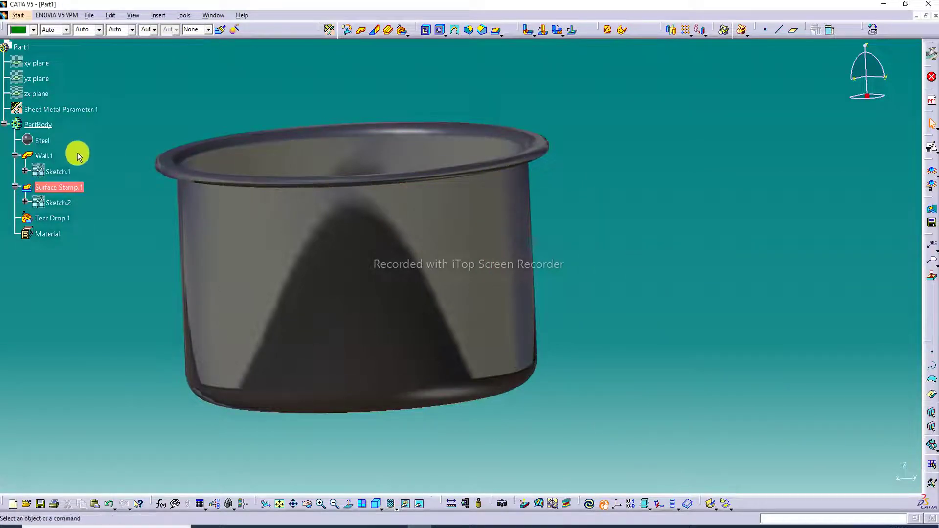
Open the rendering properties of the applied Steel material and raise its reflectivity to 1.00.
right_click(43, 144)
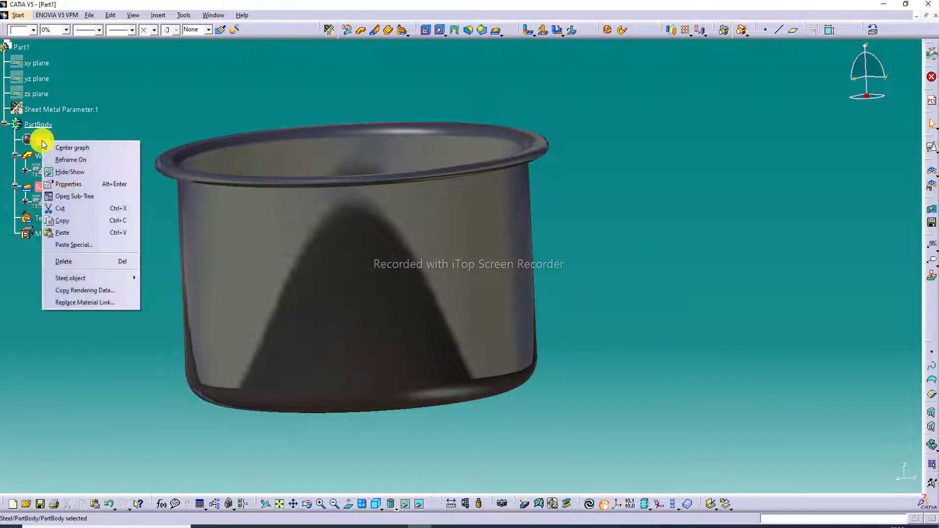
click(83, 184)
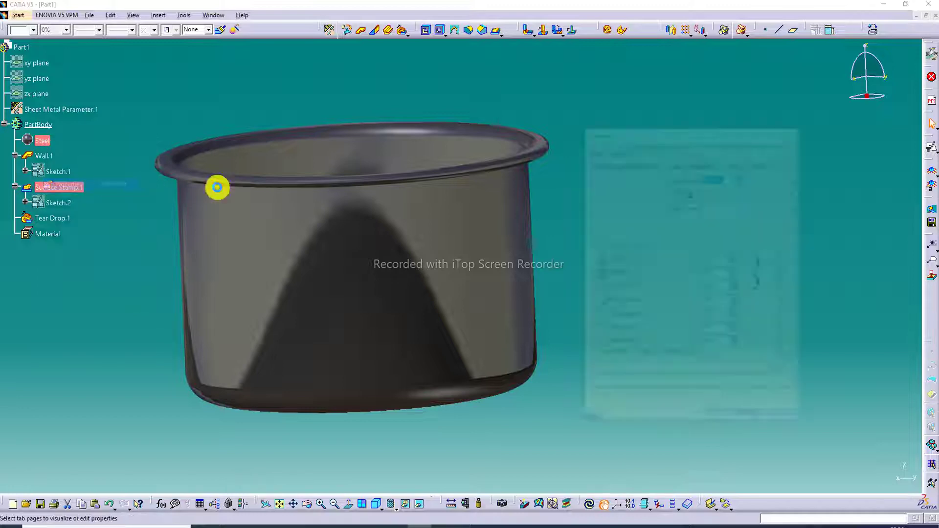
drag(655, 344, 704, 347)
Choose the predefined Satin reflection for the Steel material and accept its properties.
click(748, 345)
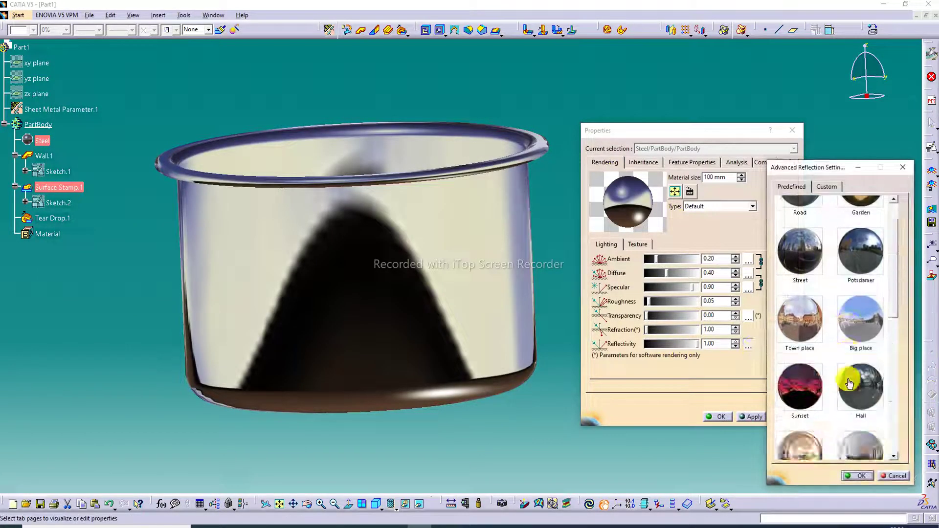
scroll(850, 384, down, 10)
scroll(852, 385, down, 5)
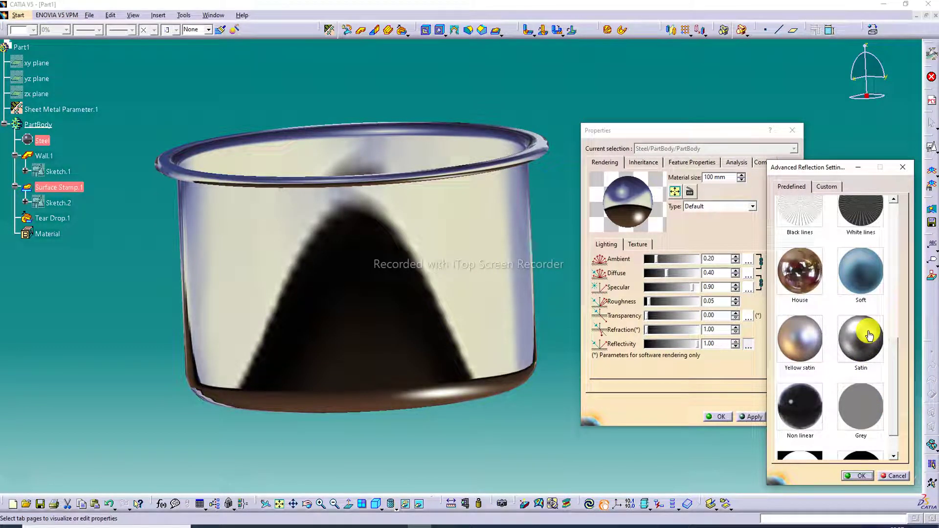
click(867, 335)
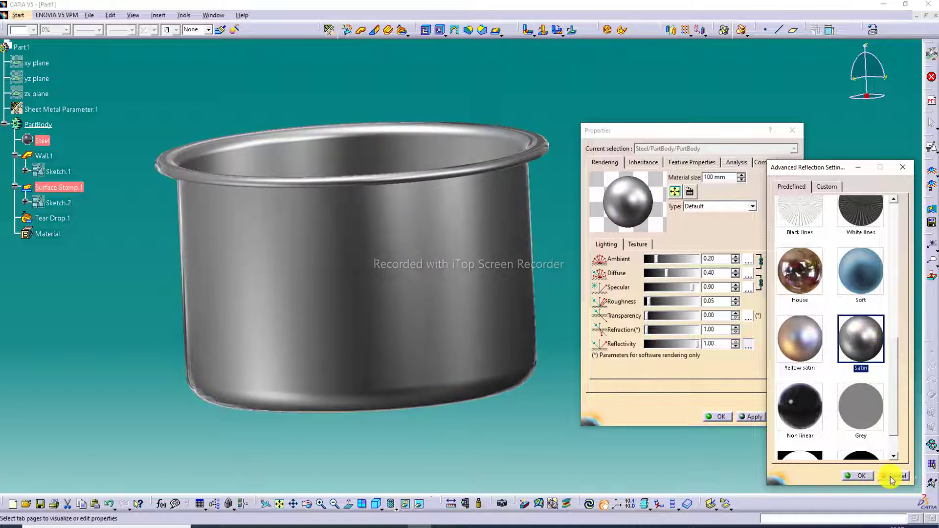
click(859, 475)
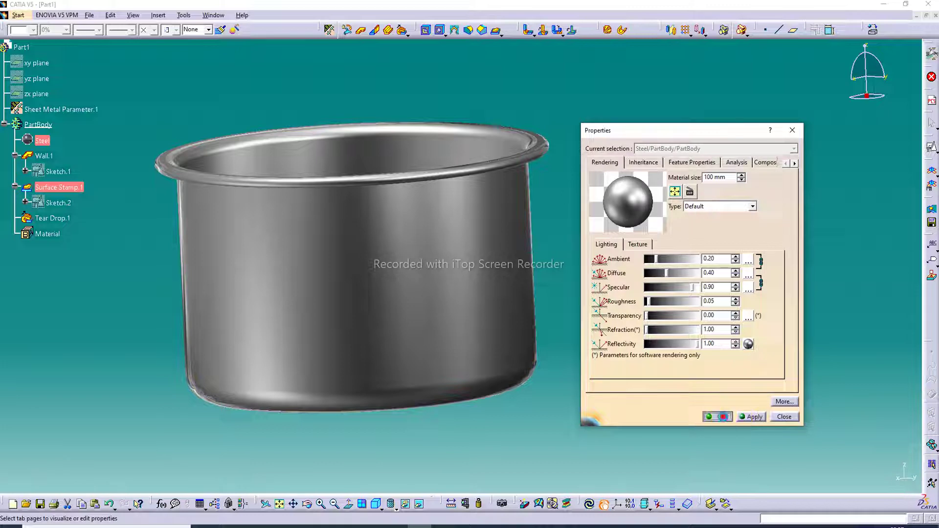
click(783, 416)
Examine the satin steel pot's rolled rim, interior and base from several angles and restore the isometric view.
middle_drag(628, 153, 555, 325)
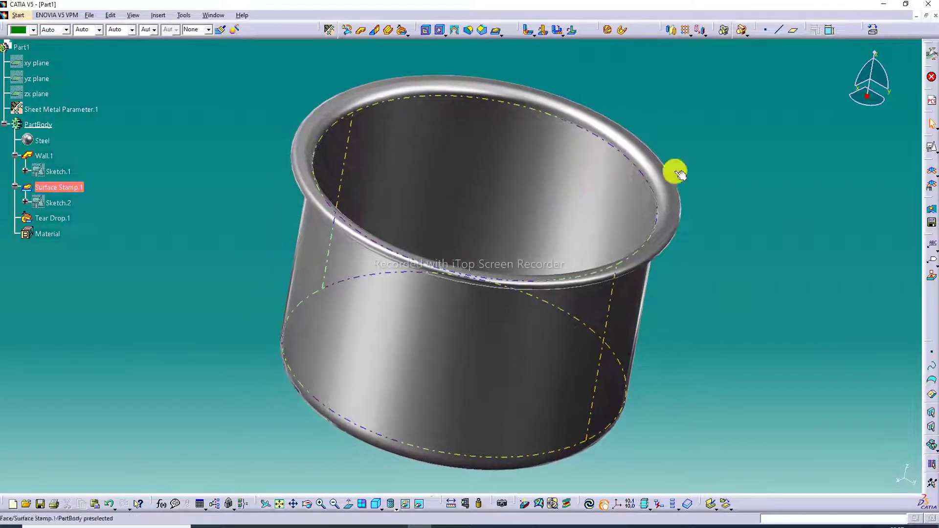
click(376, 503)
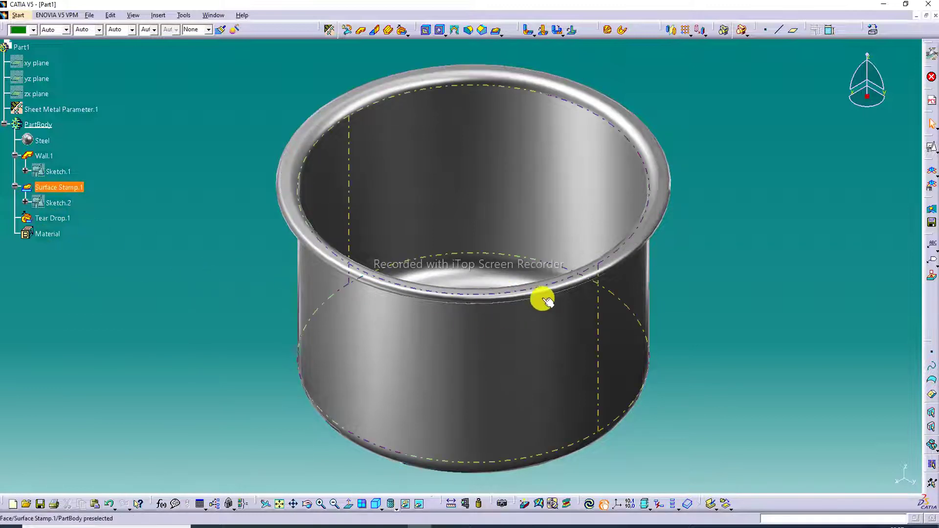
middle_drag(549, 295, 203, 224)
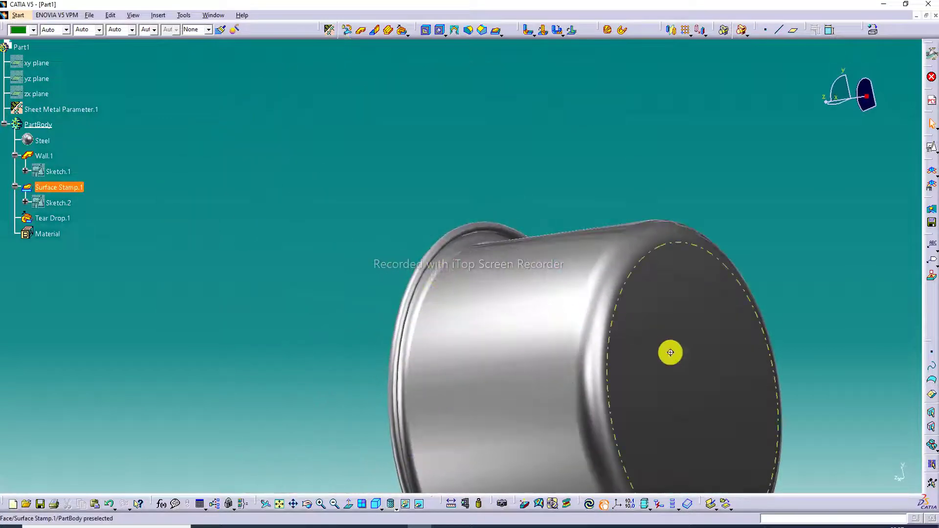
middle_drag(670, 352, 631, 197)
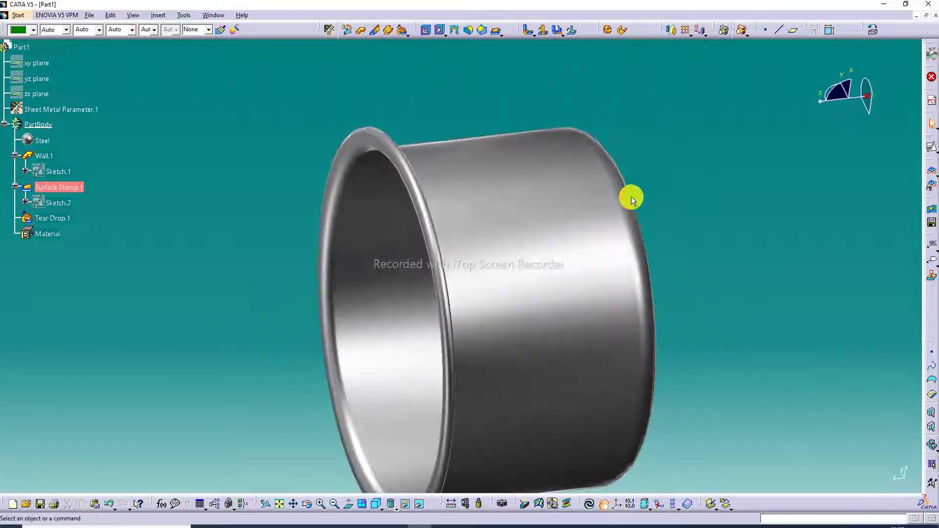
middle_drag(425, 280, 647, 65)
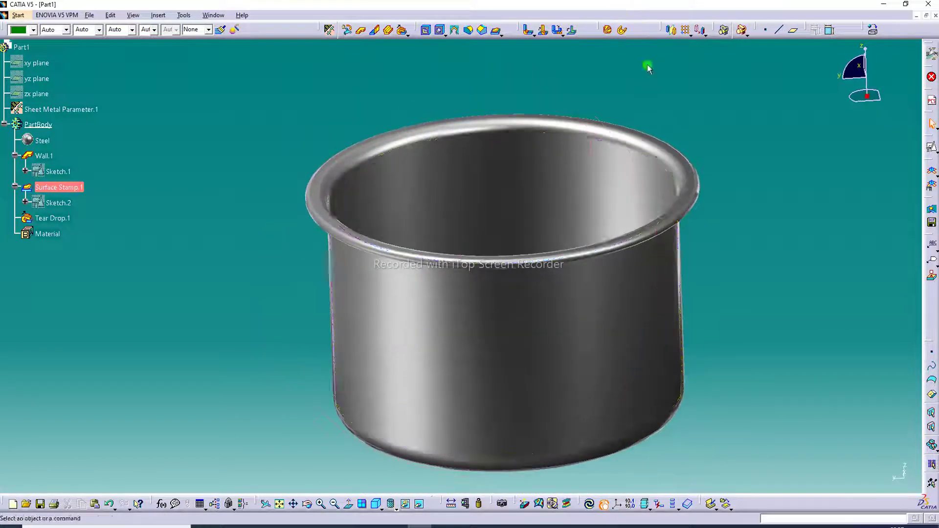
middle_drag(538, 262, 536, 313)
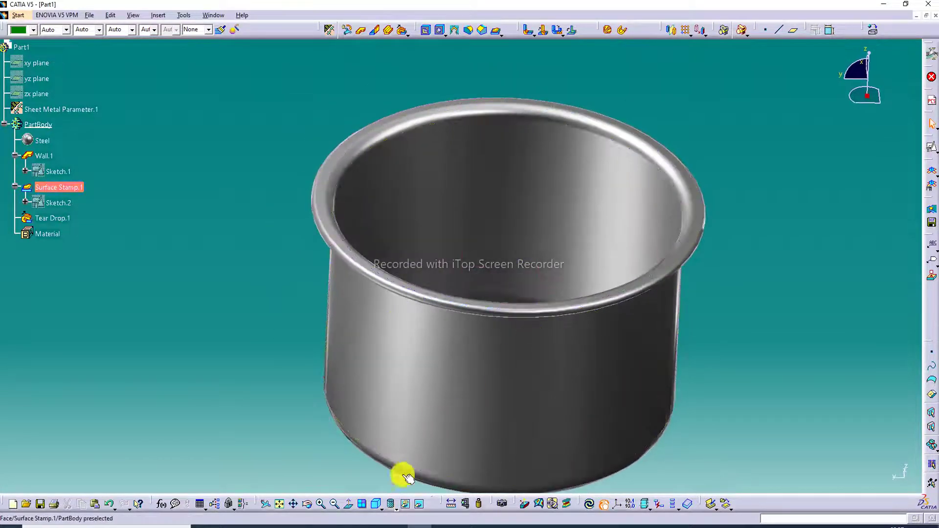
click(376, 503)
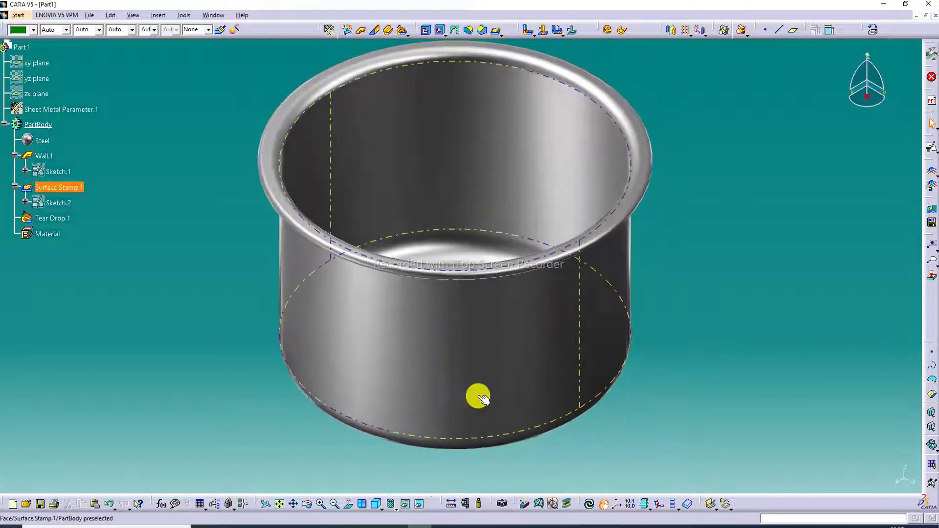
Split the display into four views and turn the pot upside down in the top view, slightly enlarged.
click(362, 505)
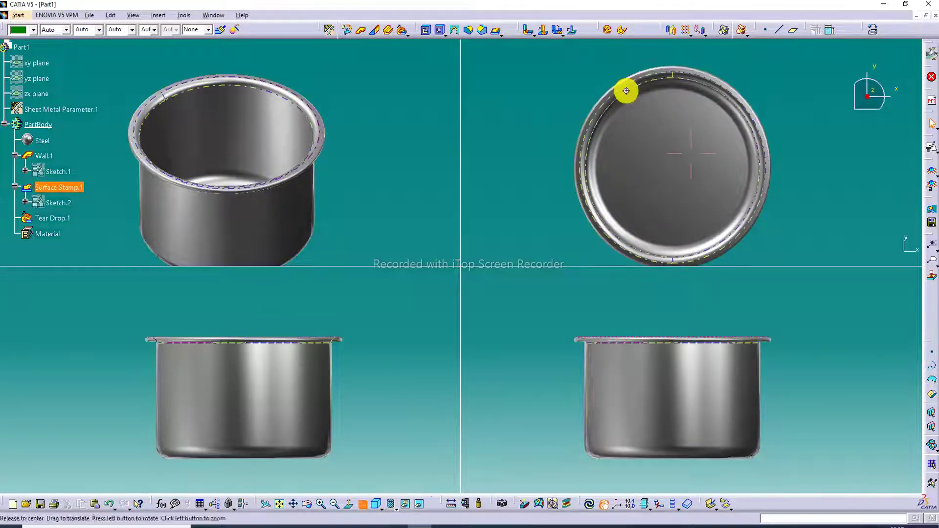
middle_drag(626, 91, 662, 214)
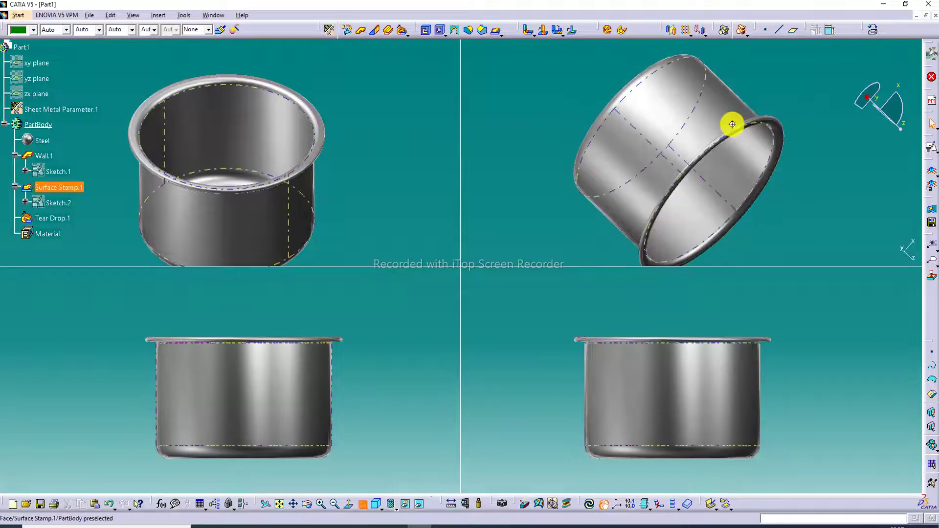
middle_drag(732, 124, 784, 162)
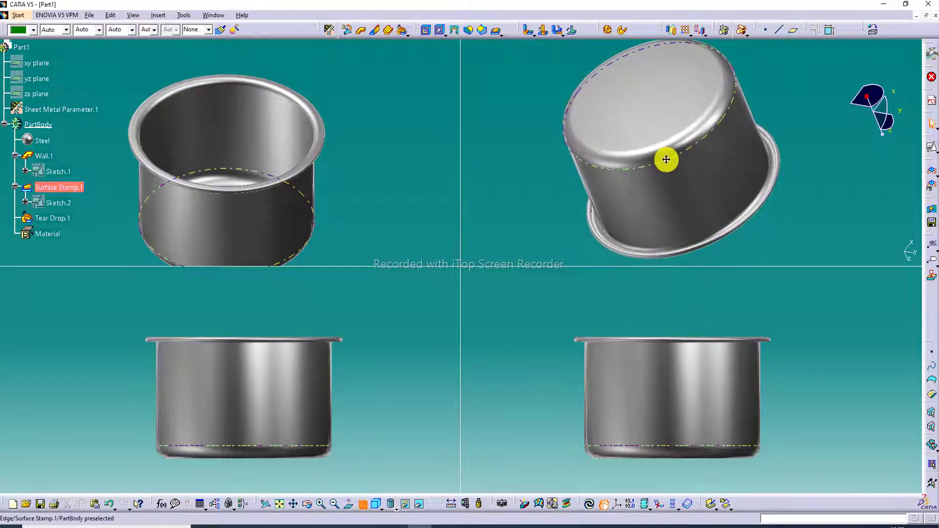
middle_drag(666, 159, 725, 140)
middle_drag(719, 99, 714, 115)
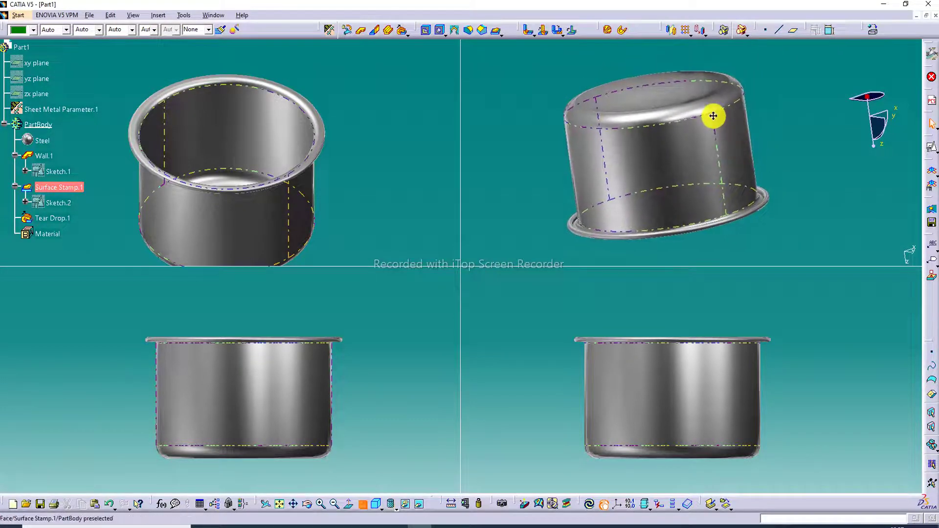
middle_drag(615, 121, 621, 100)
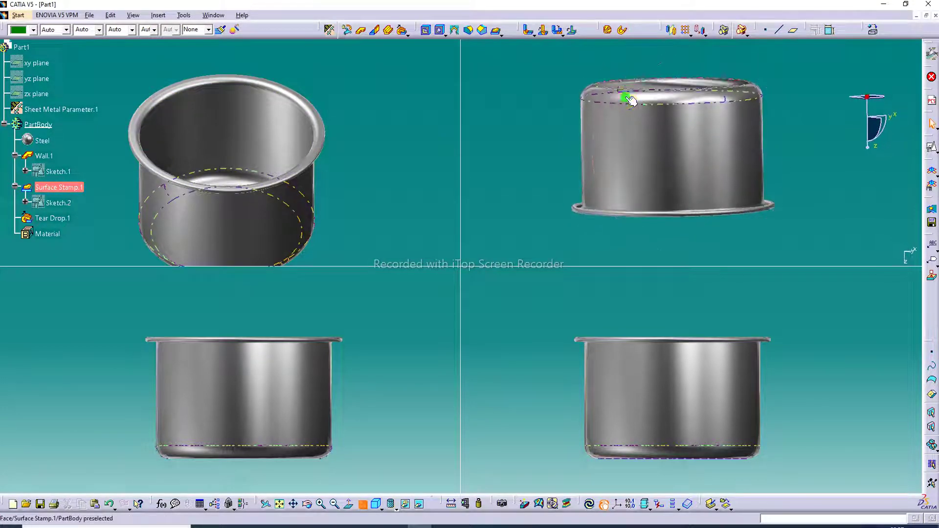
click(319, 504)
middle_drag(749, 119, 807, 155)
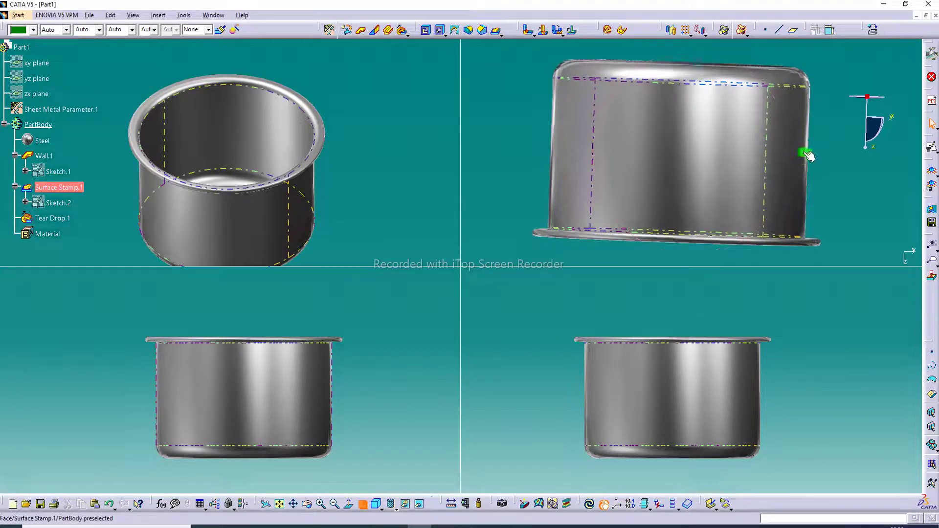
Enlarge the pot in both side-on views and tilt each one to look into its opening.
click(551, 388)
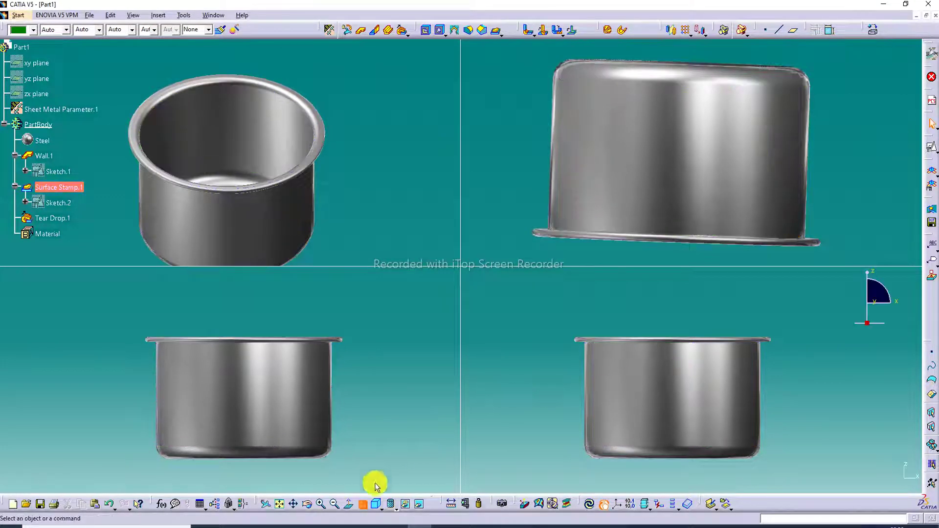
click(325, 504)
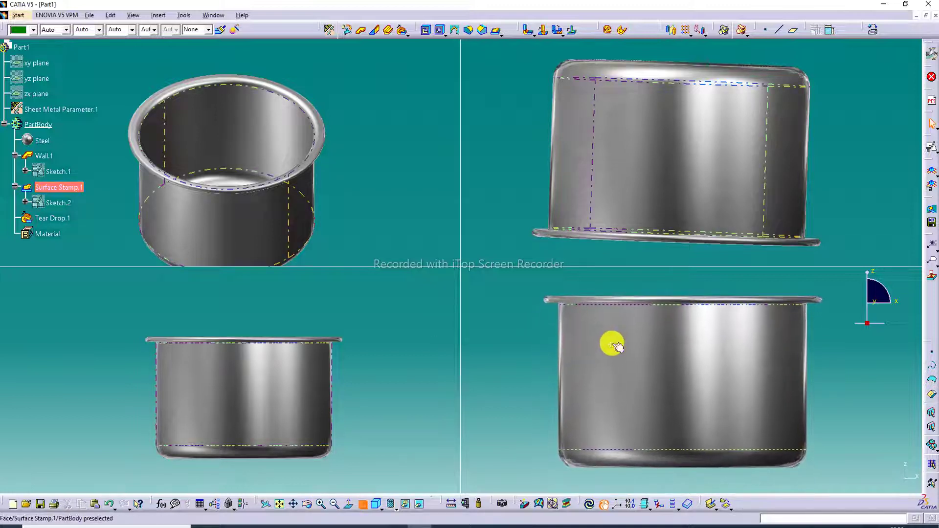
click(370, 413)
click(321, 504)
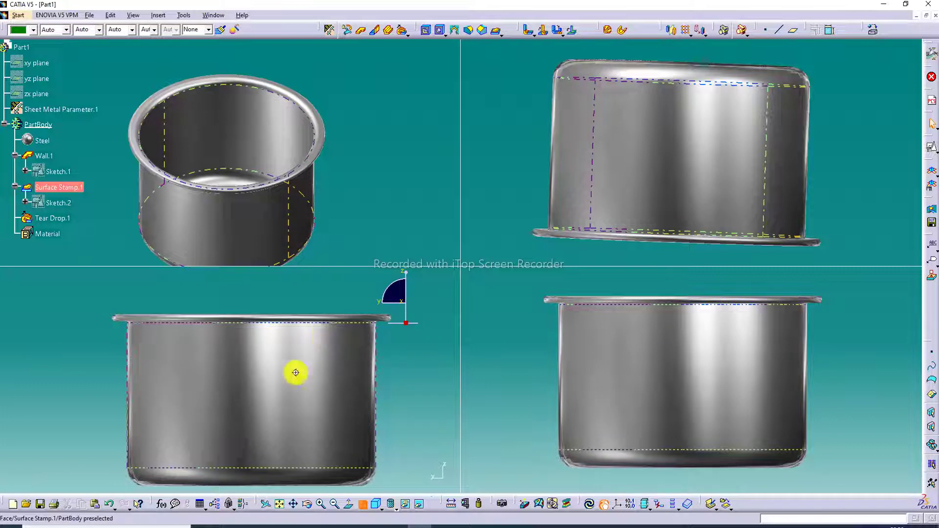
middle_drag(297, 342, 297, 366)
click(683, 370)
middle_drag(683, 371, 717, 389)
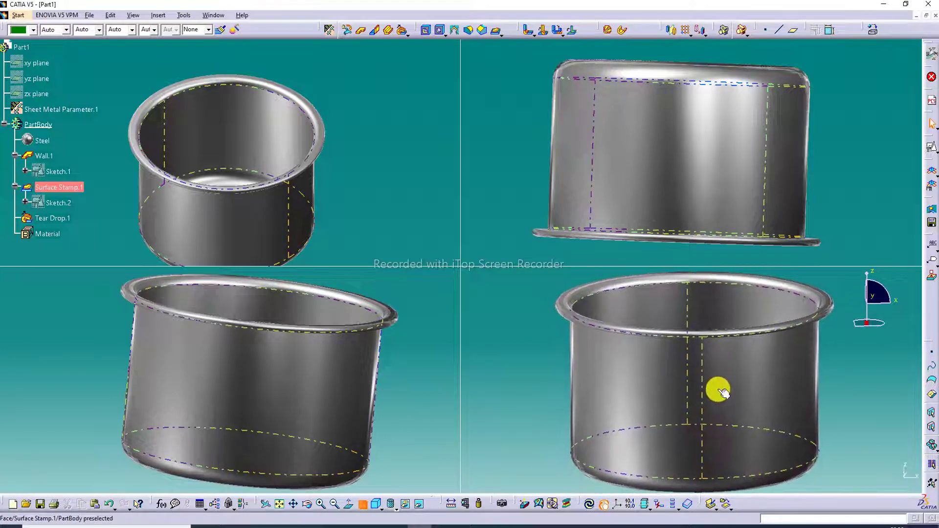
Tilt the pot in the isometric view to show its inside base and level the upside-down pot.
click(250, 89)
middle_drag(250, 88, 262, 67)
middle_drag(286, 130, 400, 139)
click(775, 132)
middle_drag(776, 132, 784, 128)
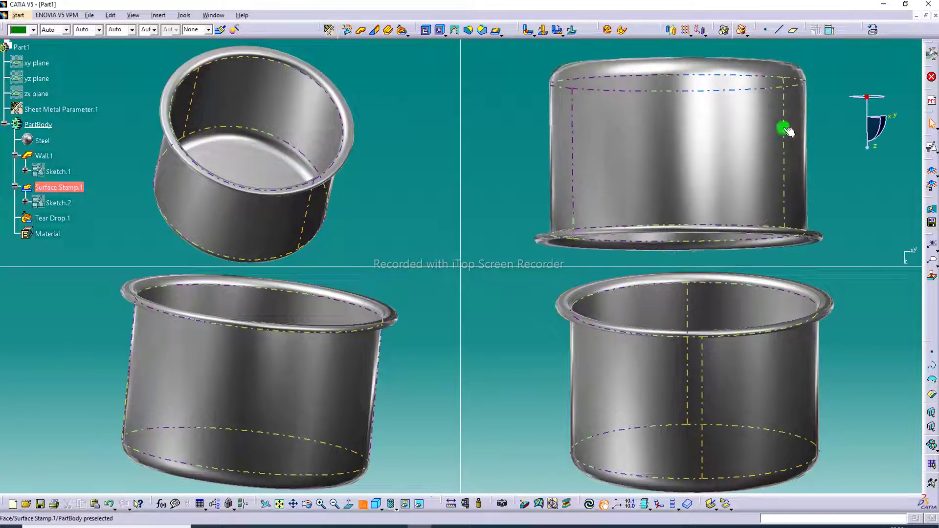
middle_drag(603, 143, 743, 149)
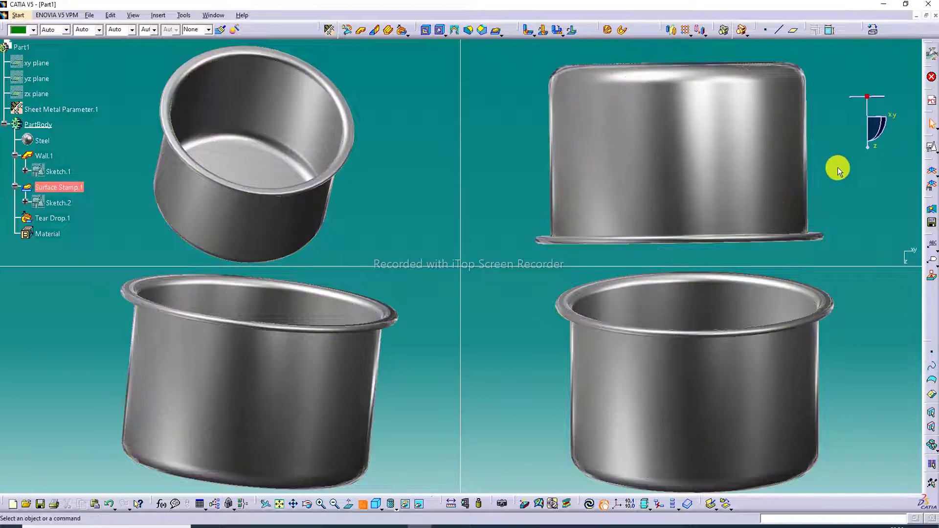